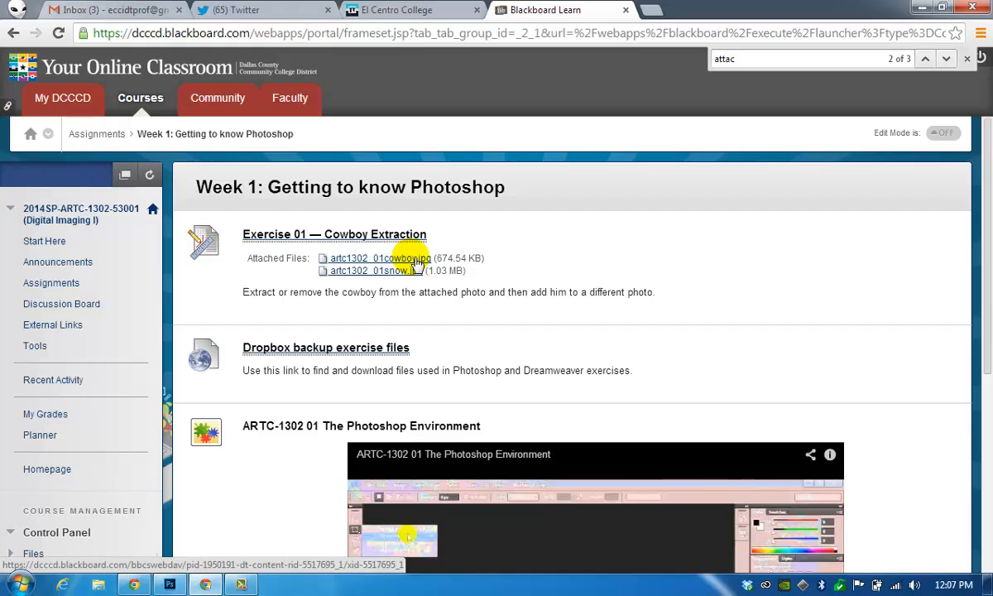
Step: Save the attached exercise images artc1302_01cowboy.jpg and artc1302_01snow.jpg to the photoshop folder
right_click(414, 259)
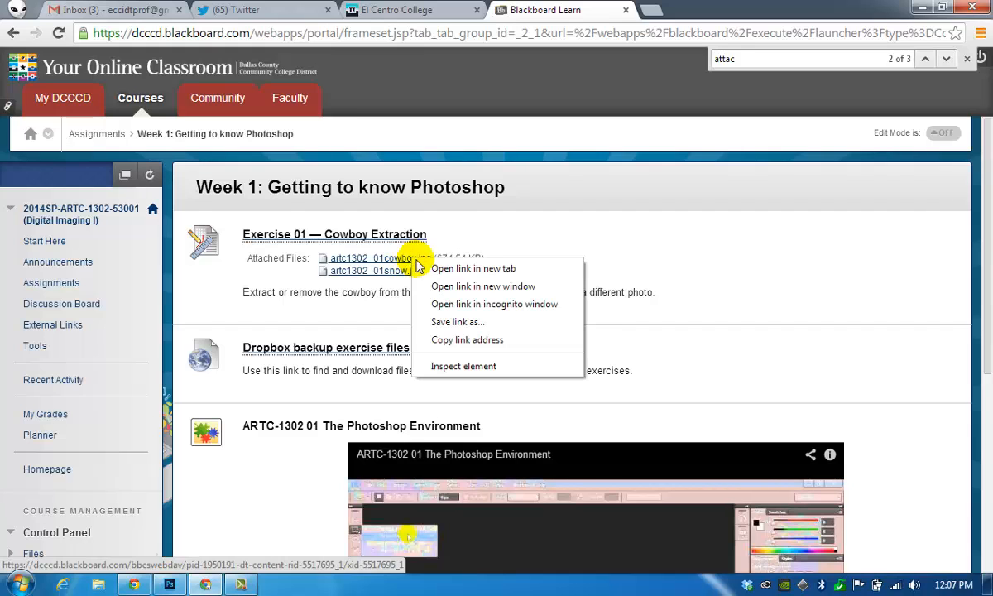
click(477, 327)
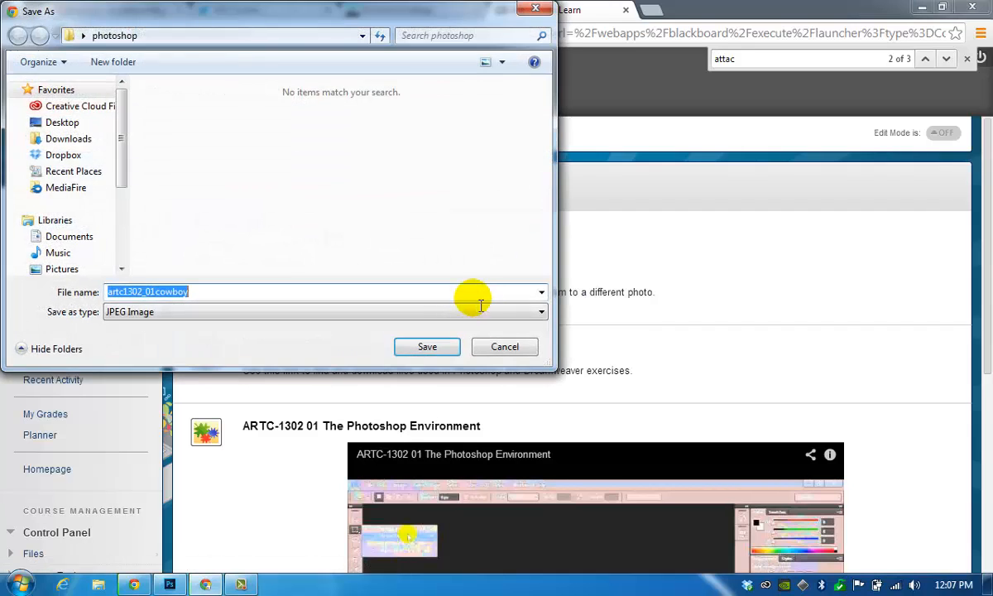
click(423, 346)
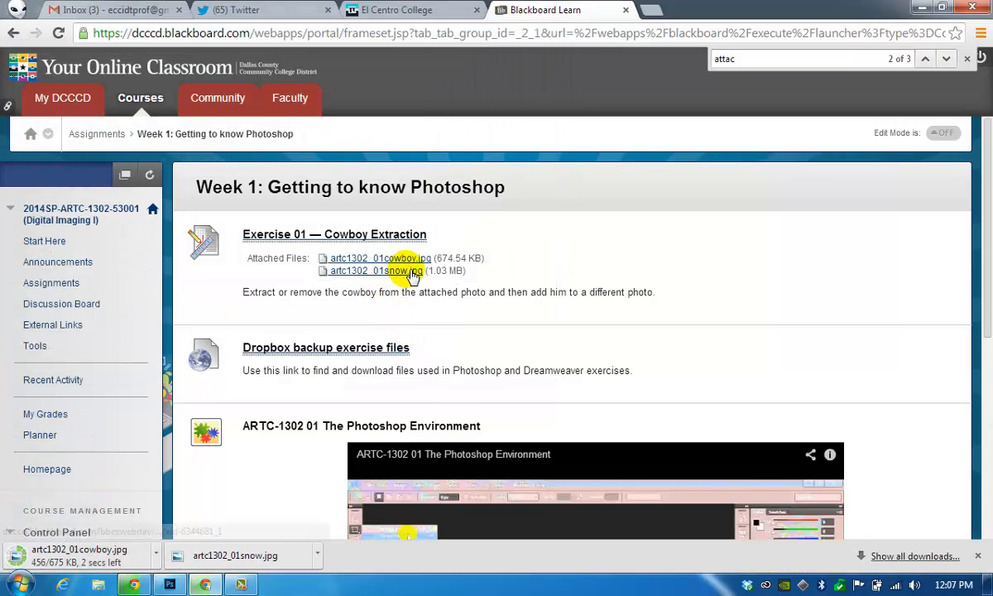
right_click(411, 279)
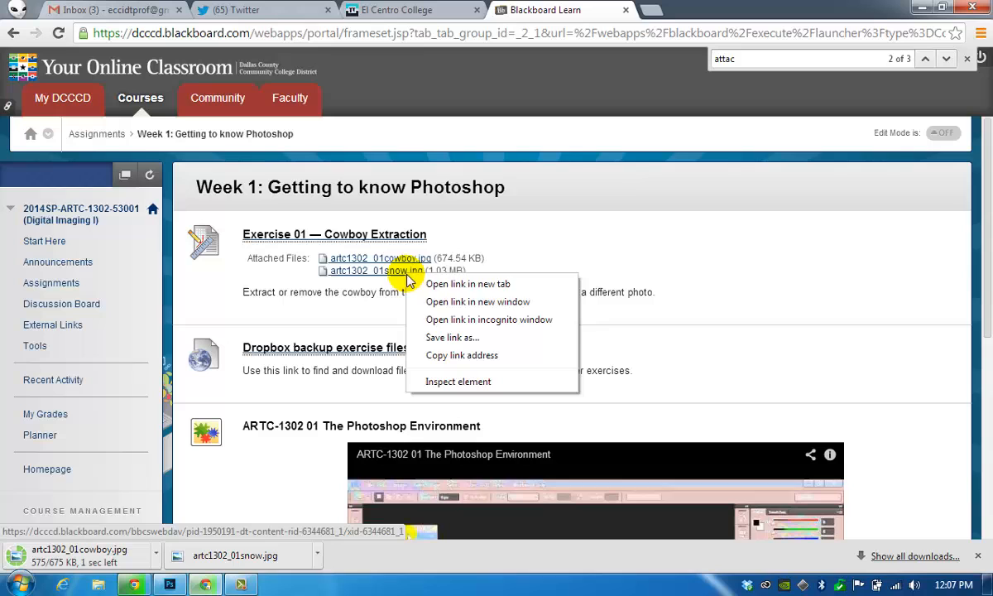
click(455, 342)
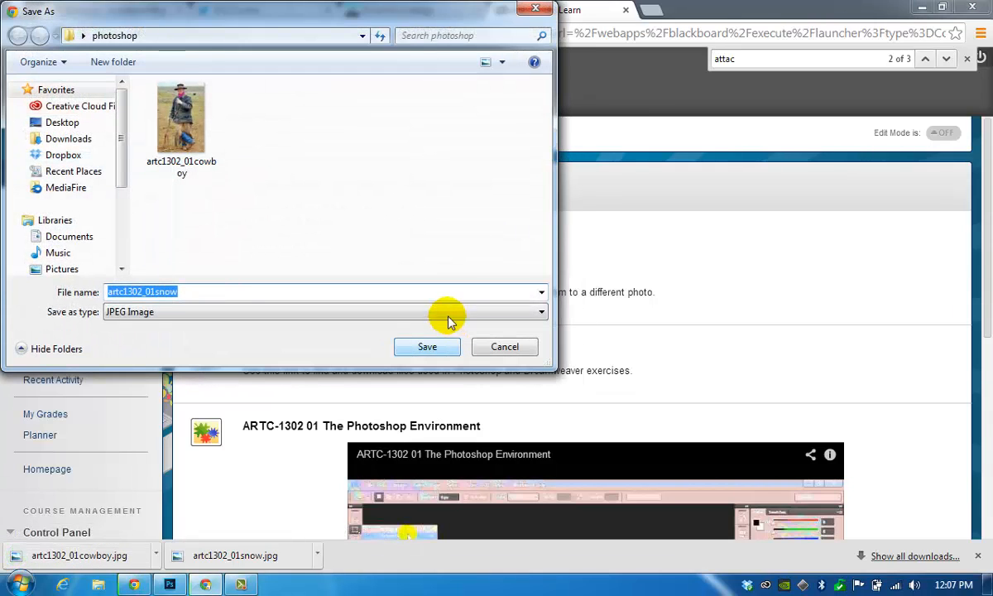
click(441, 348)
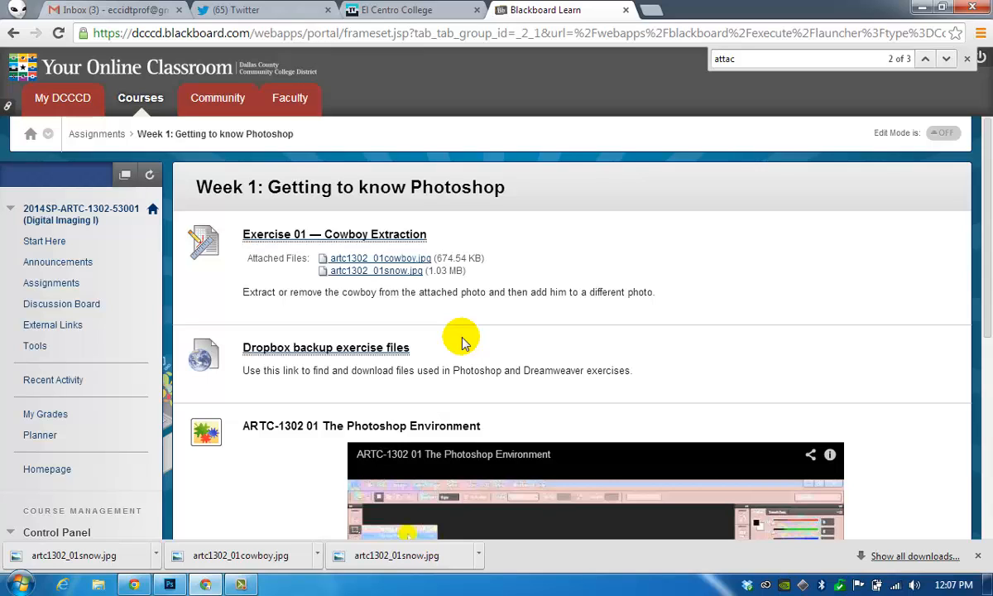
Step: Switch to Photoshop and open the image artc1302_01cowboy from the photoshop folder
click(169, 584)
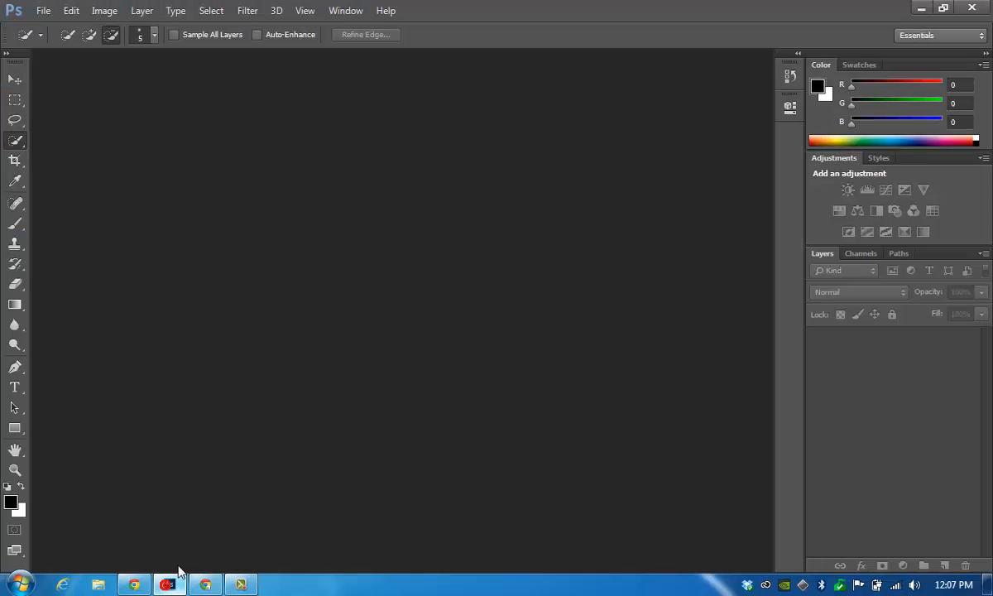
click(45, 12)
click(66, 46)
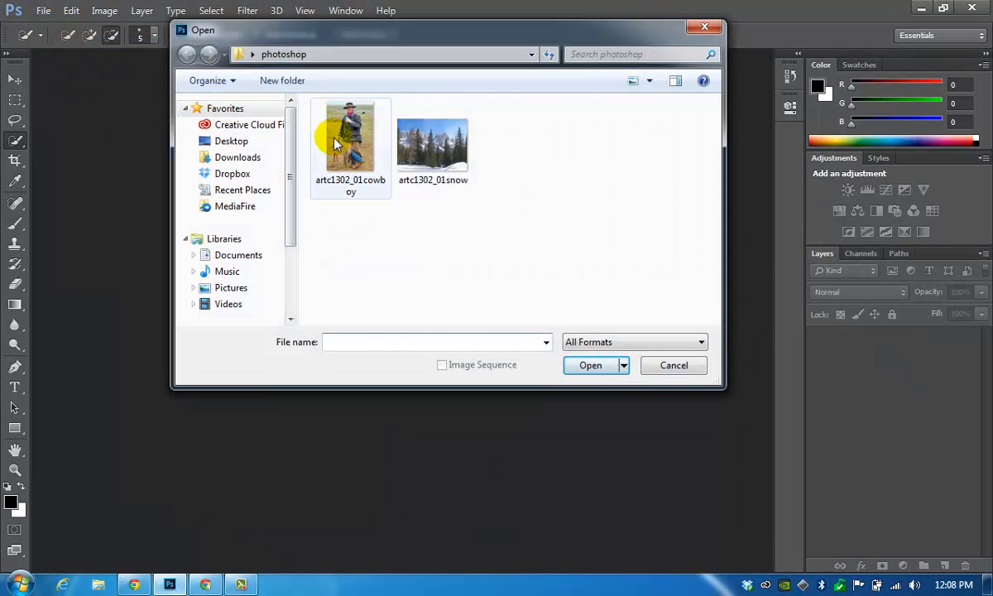
click(333, 140)
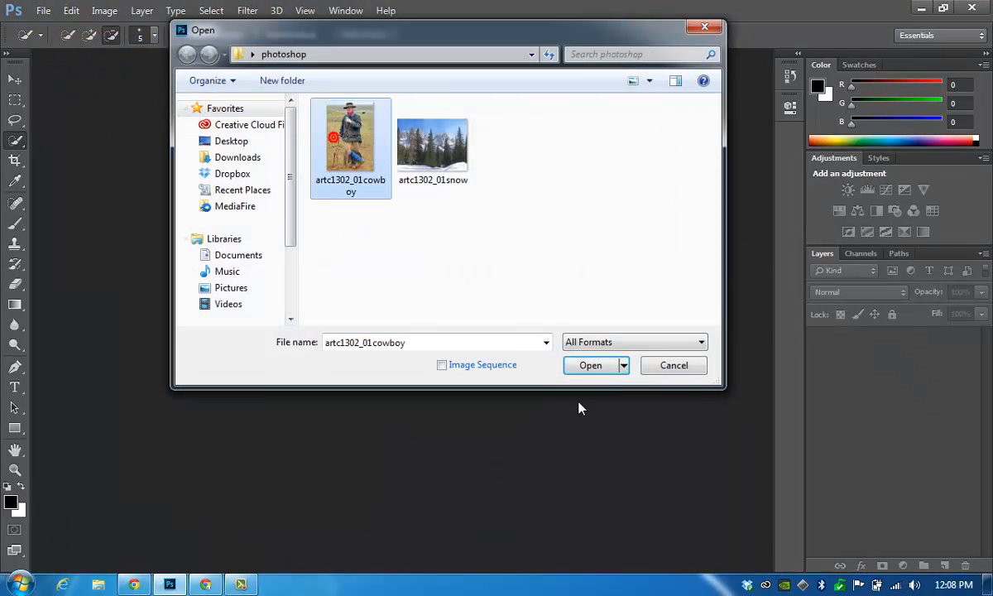
click(591, 366)
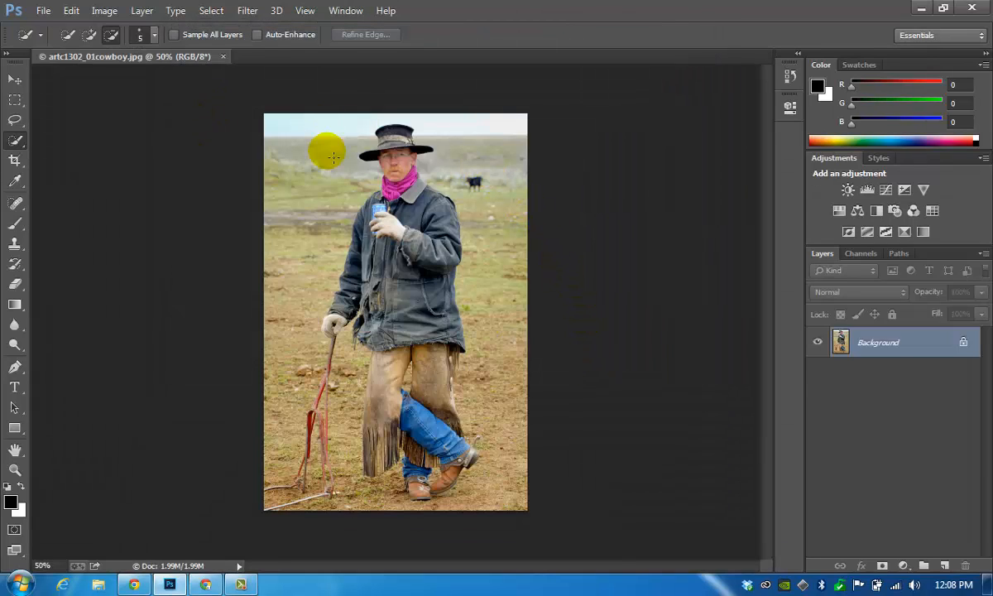
Step: Show the Navigator and magnify the photo to about 135%, framing the cowboy's head and upper body
click(345, 10)
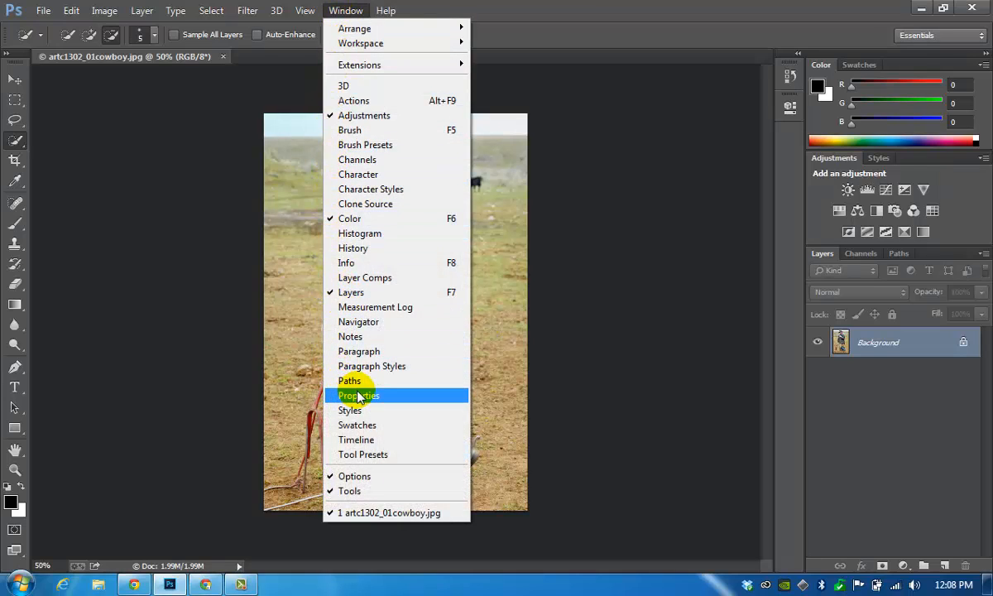
click(374, 321)
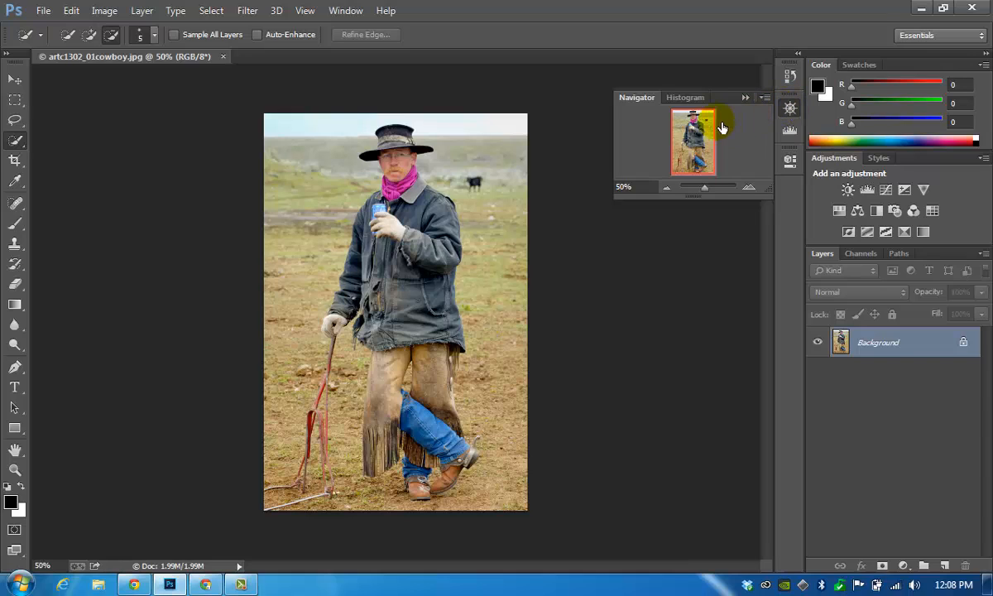
drag(705, 192, 709, 192)
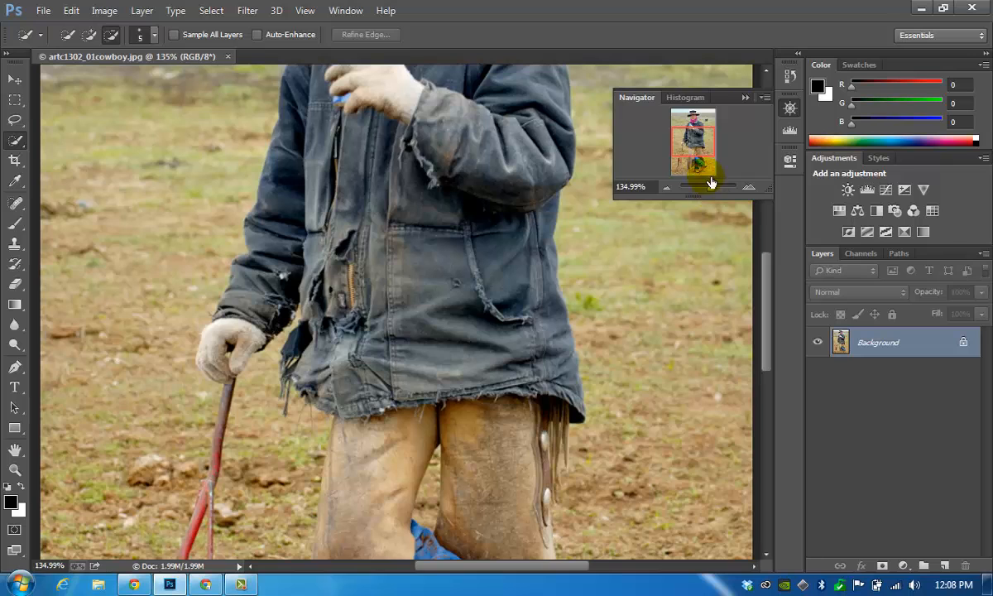
scroll(406, 142, up, 6)
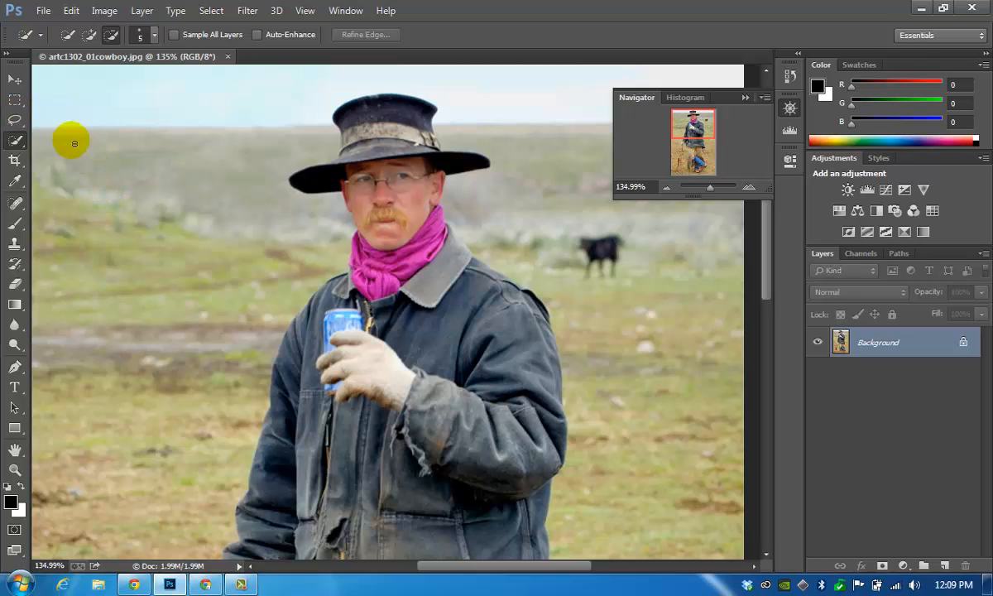
Step: Set up the Quick Selection tool with a 30 px brush in add-to-selection mode
click(13, 144)
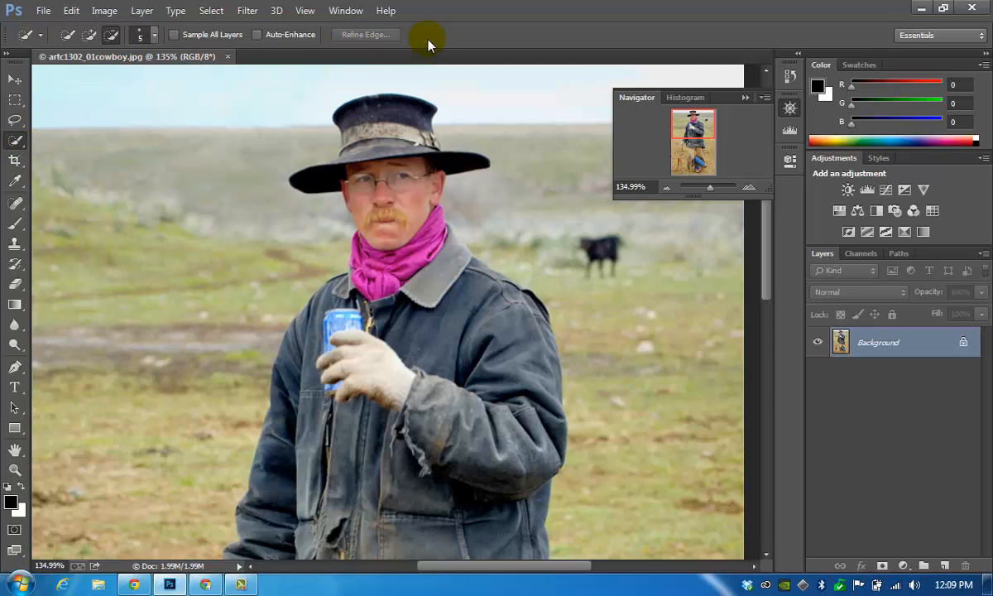
click(153, 37)
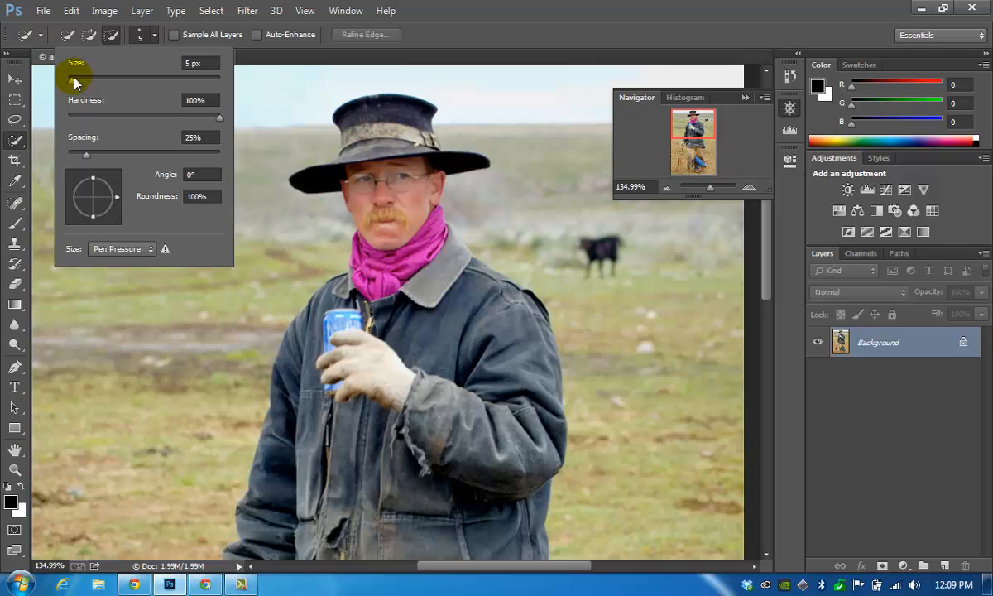
drag(74, 79, 85, 80)
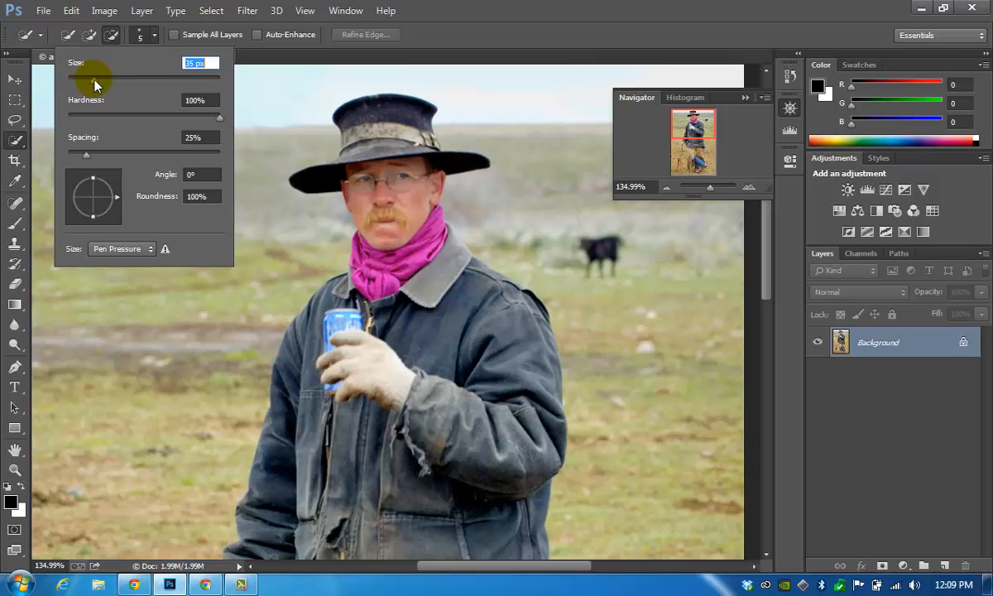
drag(93, 83, 89, 80)
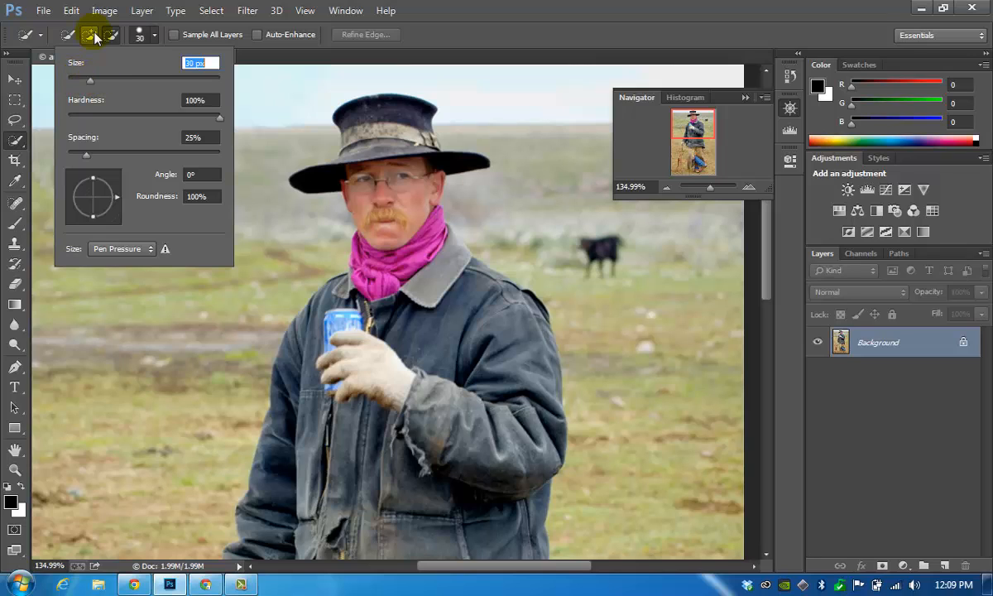
click(91, 37)
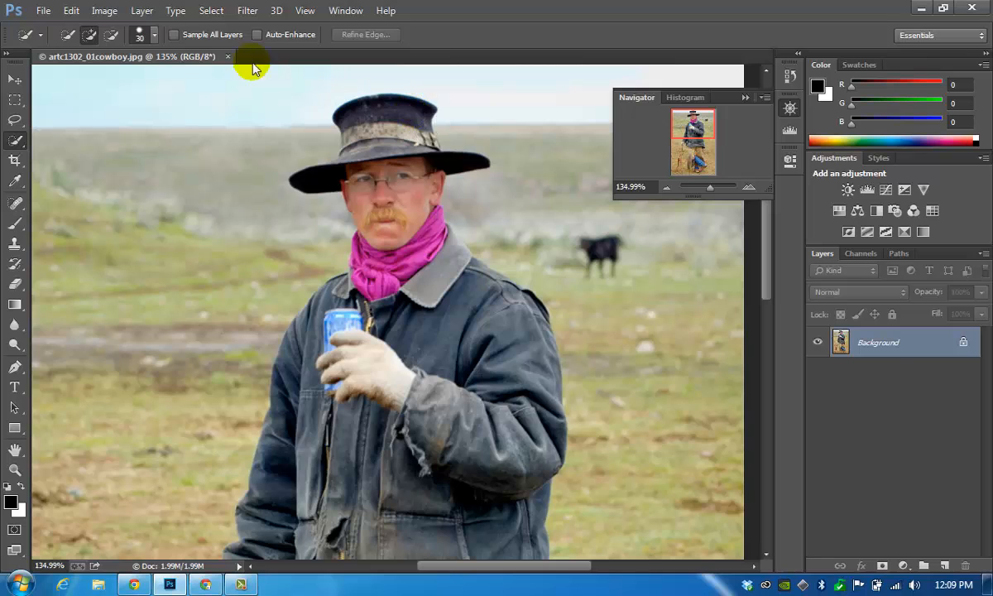
click(111, 35)
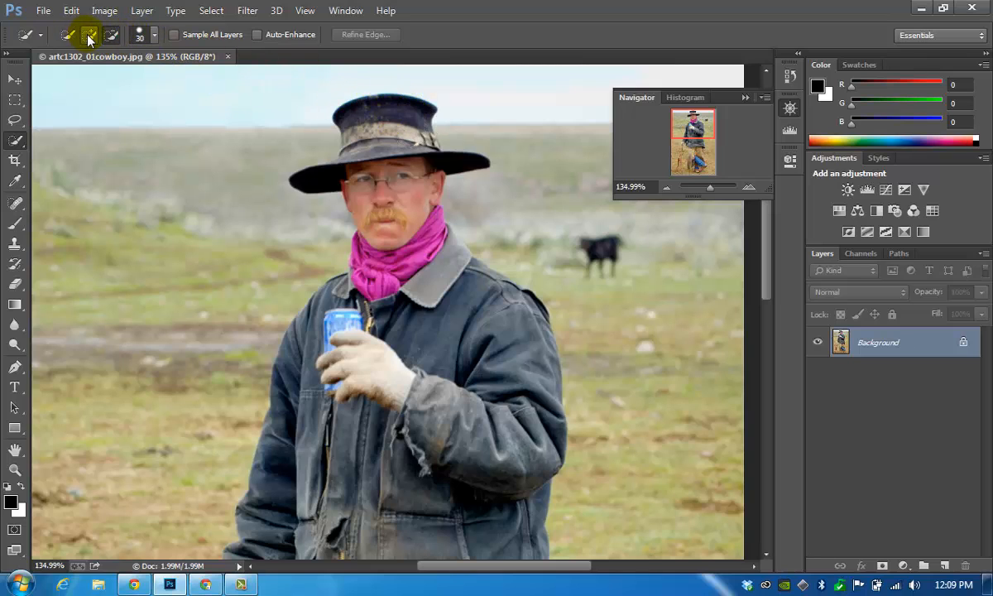
Step: Quick-select the cowboy's hat, face, scarf and the upper part of his jacket
click(412, 124)
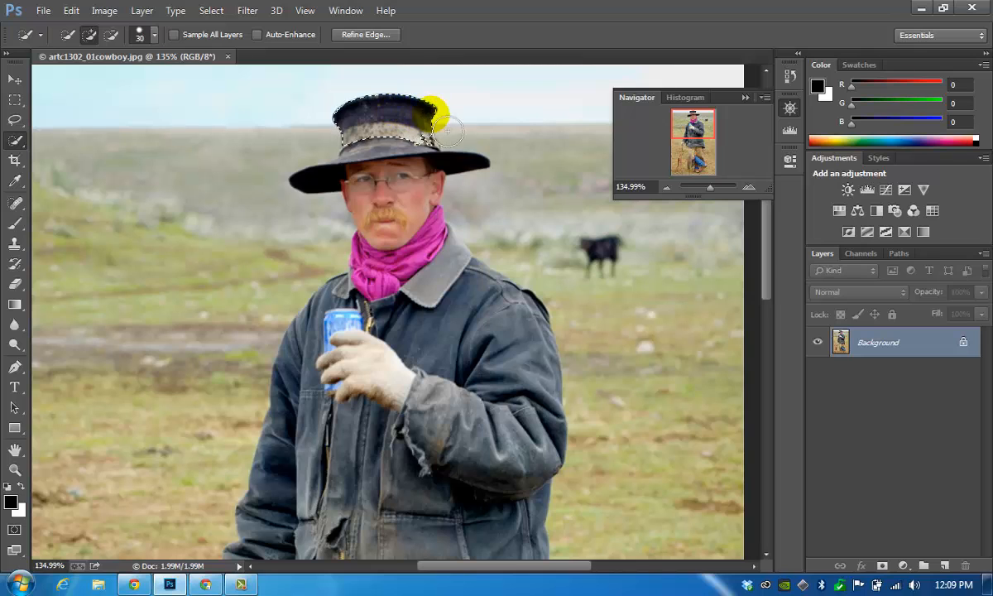
mouse_move(441, 153)
mouse_down()
mouse_move(422, 172)
mouse_move(380, 154)
mouse_up()
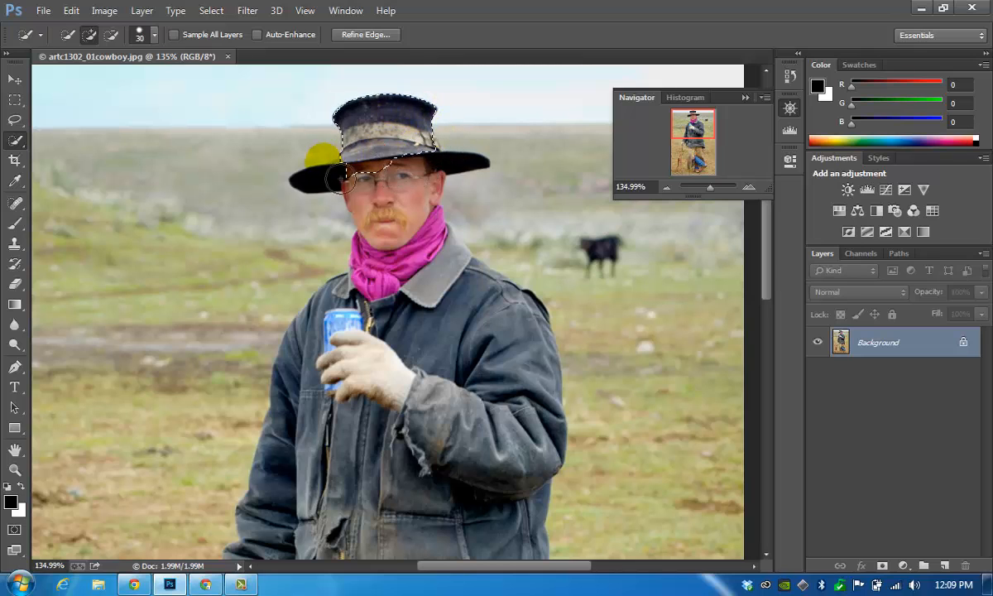
mouse_move(344, 190)
mouse_down()
mouse_move(478, 178)
mouse_move(413, 197)
mouse_move(435, 217)
mouse_move(432, 207)
mouse_move(422, 251)
mouse_up()
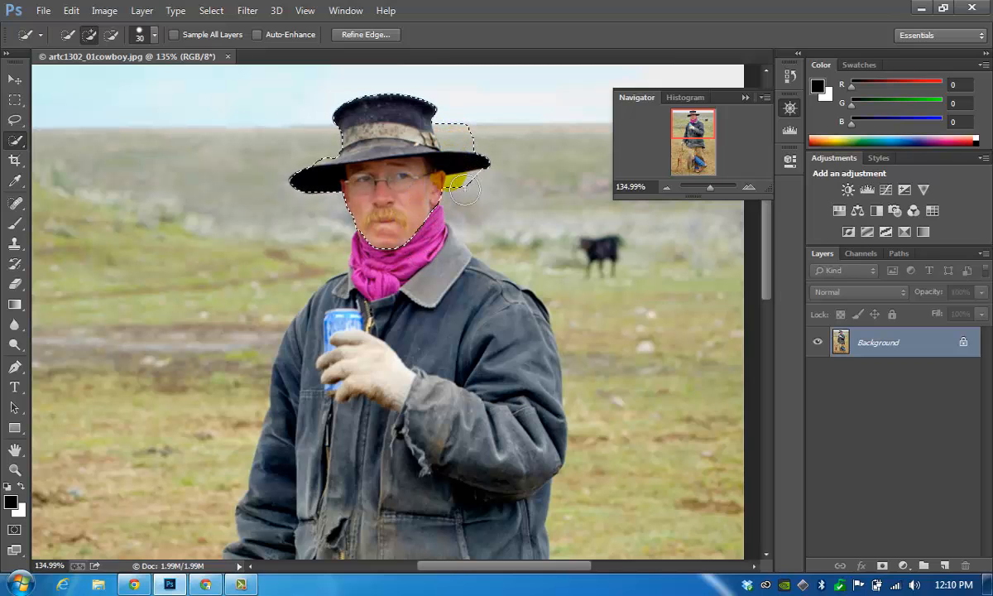
mouse_move(404, 208)
mouse_down()
mouse_move(401, 258)
mouse_move(434, 282)
mouse_move(348, 302)
mouse_move(478, 373)
mouse_move(484, 310)
mouse_move(467, 258)
mouse_up()
Step: Extend the selection over both jacket sleeves, the gloved hands and the jacket down to its hem
scroll(497, 371, down, 3)
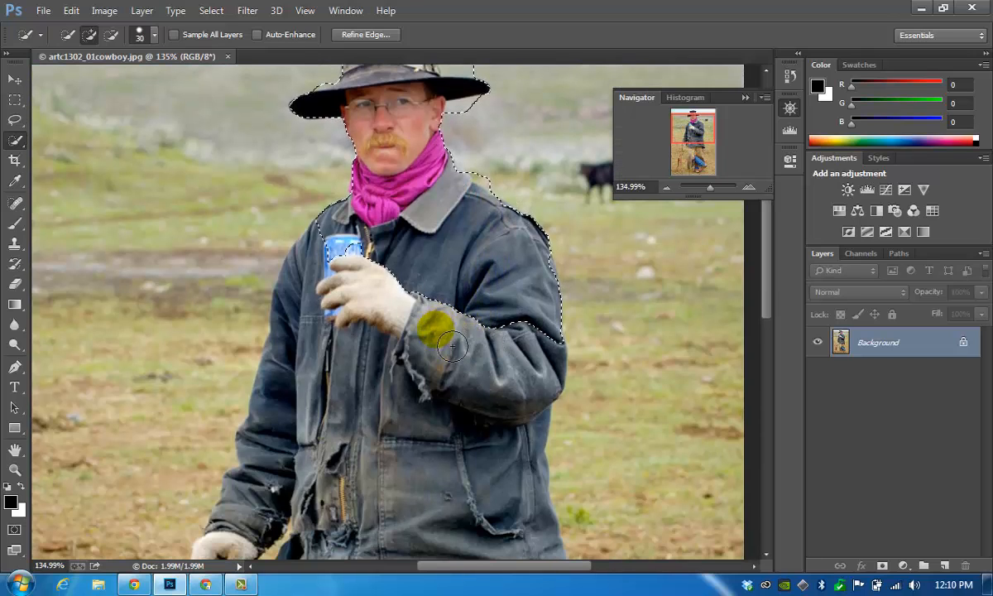
mouse_move(452, 347)
mouse_down()
mouse_move(374, 312)
mouse_move(393, 367)
mouse_move(385, 391)
mouse_move(331, 361)
mouse_move(324, 319)
mouse_move(276, 444)
mouse_move(446, 412)
mouse_move(469, 368)
mouse_move(420, 486)
mouse_move(415, 527)
mouse_move(431, 484)
mouse_up()
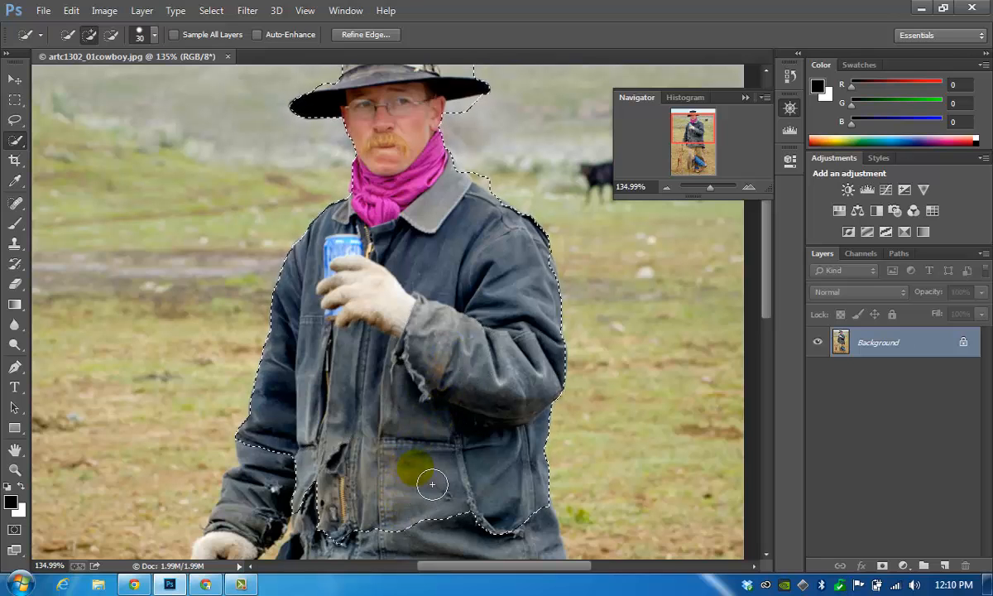
scroll(432, 484, down, 4)
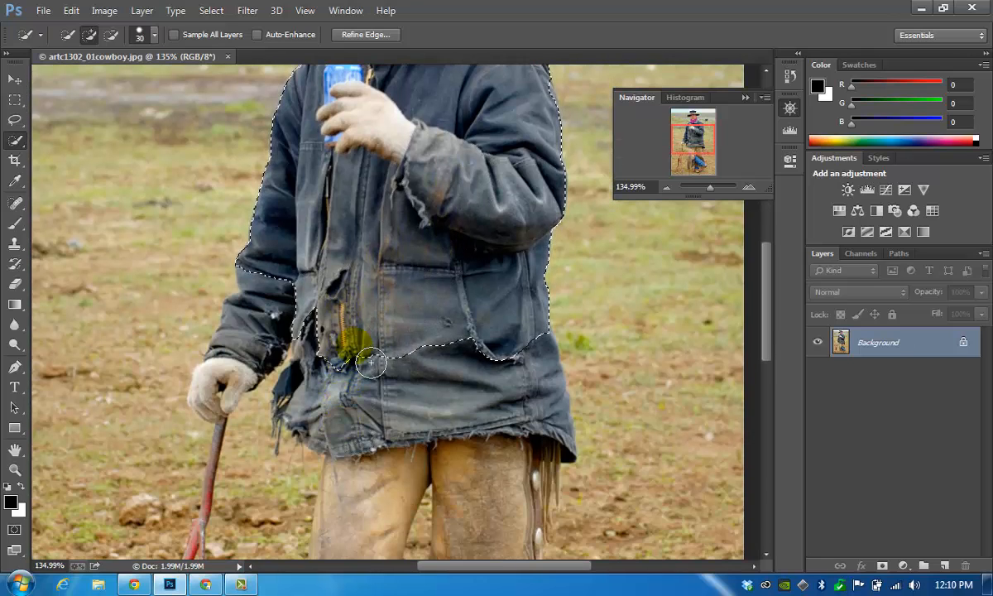
mouse_move(370, 361)
mouse_down()
mouse_move(251, 294)
mouse_move(222, 372)
mouse_move(436, 333)
mouse_up()
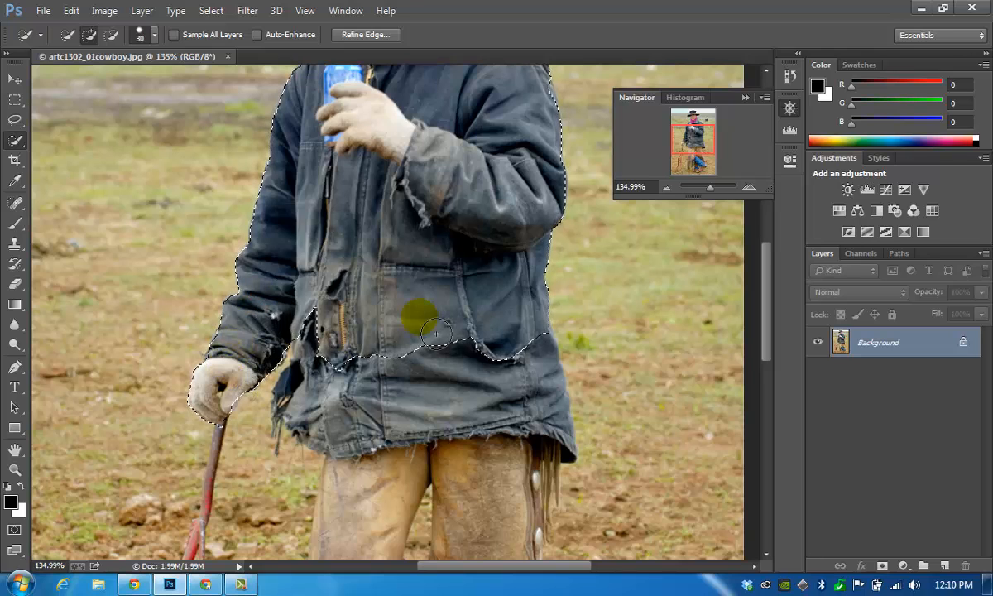
scroll(447, 428, down, 1)
mouse_move(356, 325)
mouse_down()
mouse_move(364, 428)
mouse_move(474, 444)
mouse_up()
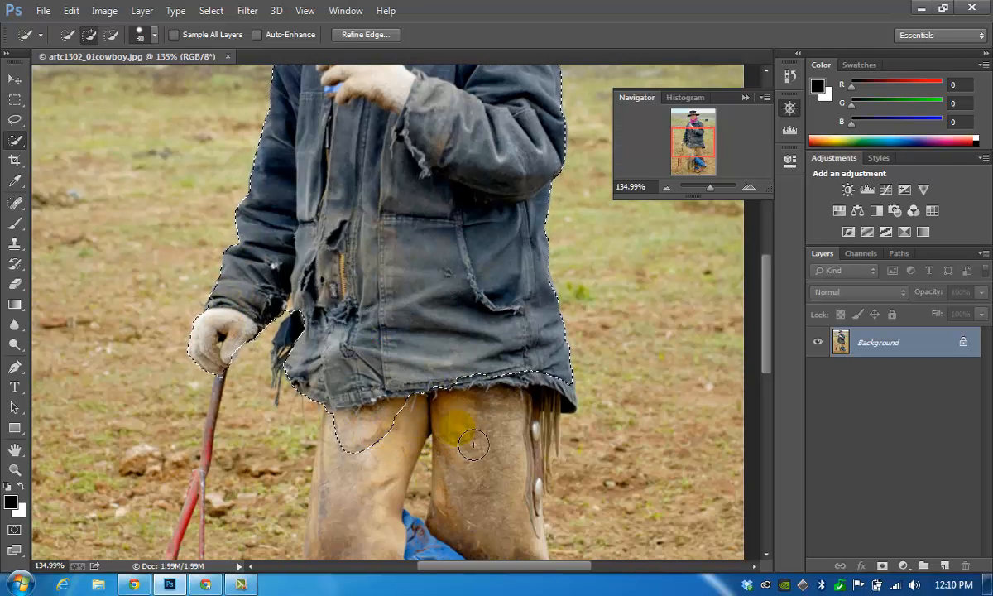
Step: Add the cowboy's leather chaps, fringe, blue jeans and raised boot to the selection
scroll(475, 443, down, 1)
mouse_move(497, 363)
mouse_down()
mouse_move(504, 433)
mouse_move(417, 424)
mouse_move(384, 433)
mouse_move(356, 513)
mouse_up()
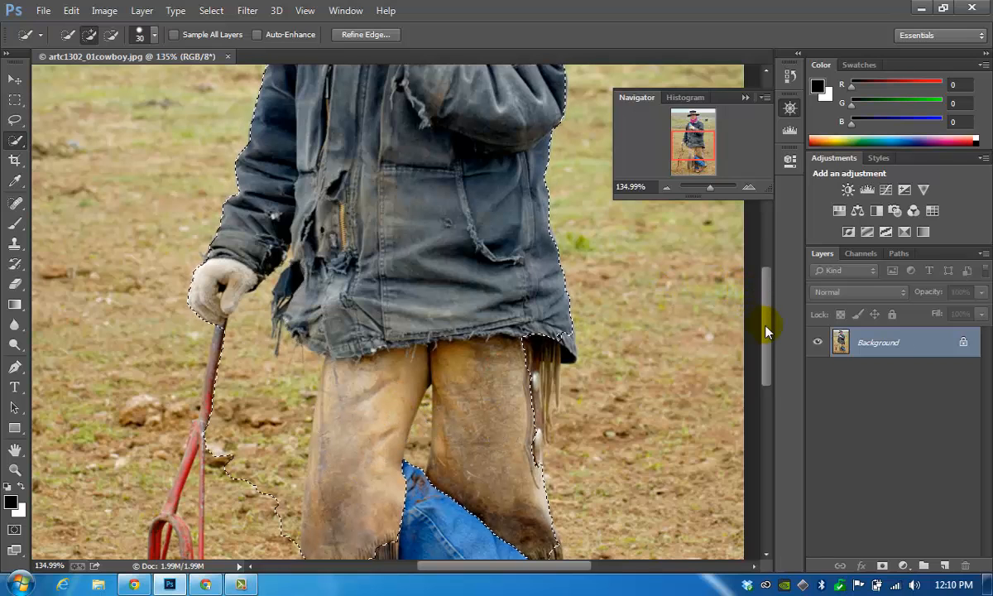
mouse_move(699, 156)
mouse_down()
mouse_move(701, 171)
mouse_move(702, 157)
mouse_up()
mouse_move(764, 279)
mouse_down()
mouse_move(758, 368)
mouse_move(762, 262)
mouse_up()
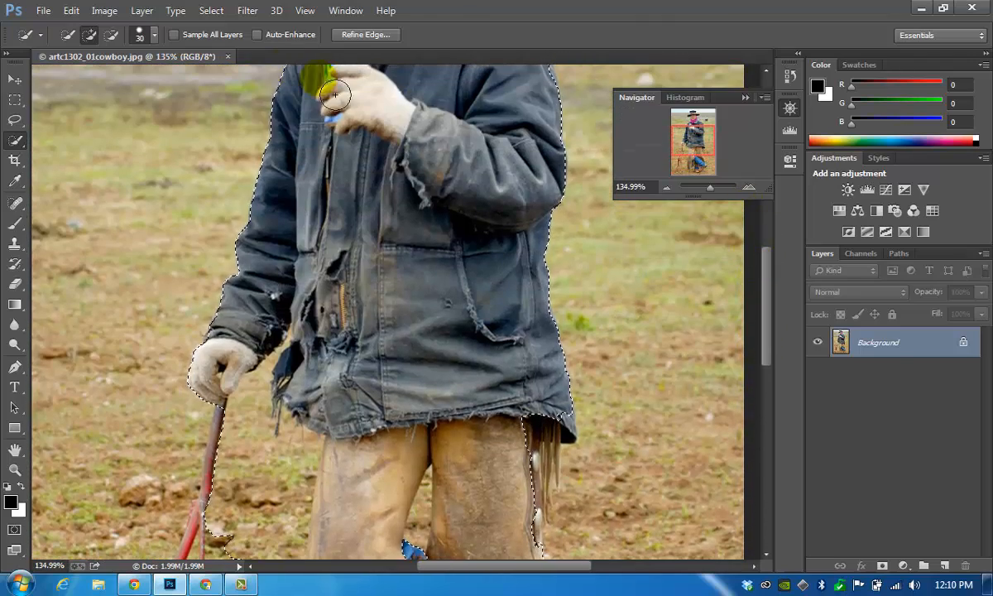
scroll(370, 361, down, 3)
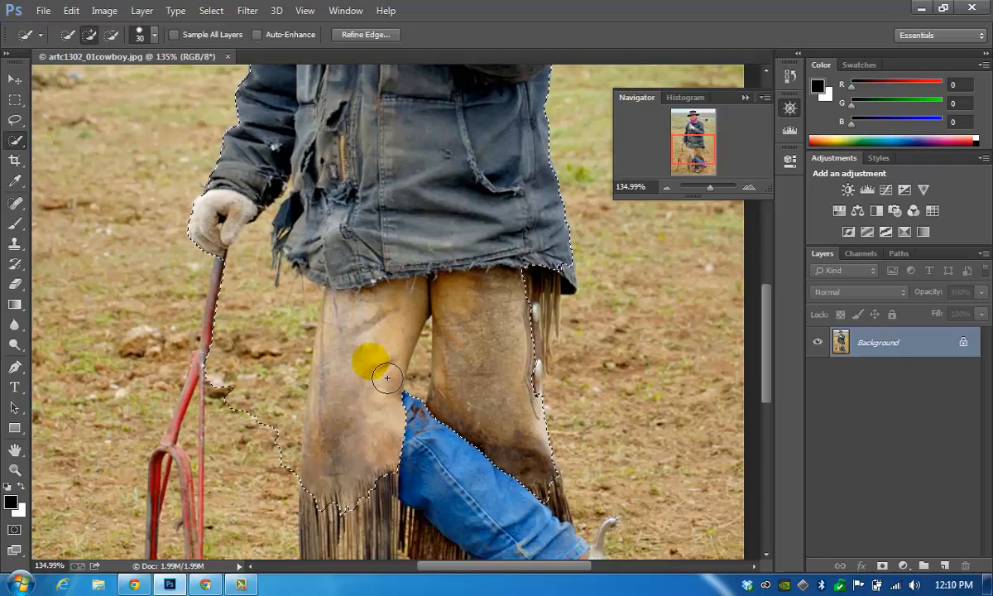
scroll(386, 377, down, 4)
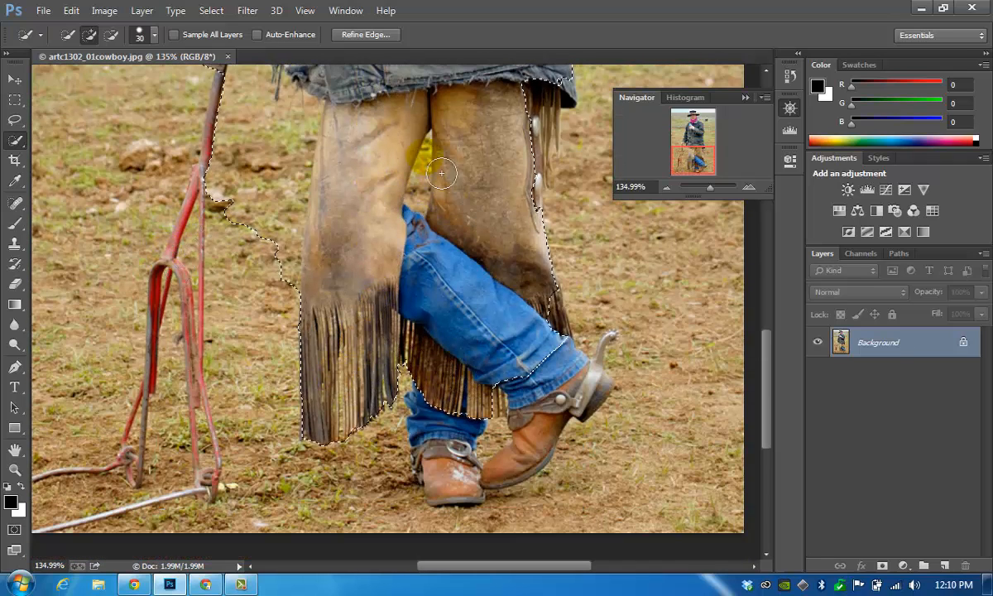
scroll(461, 389, down, 1)
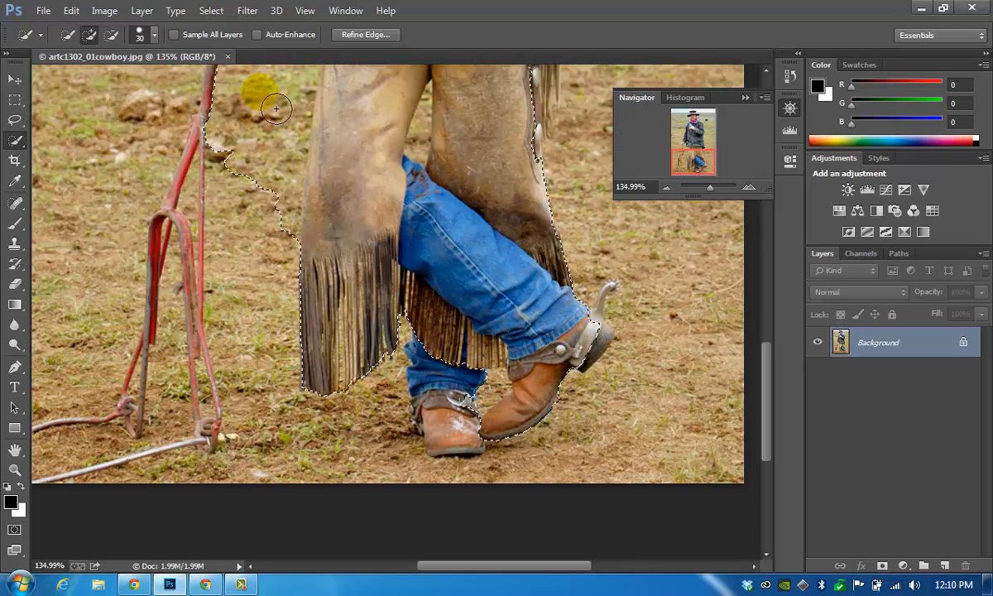
Step: With a 5 px brush, add the lower jeans, planted boot, spur and red metal tool he leans on to the selection
click(153, 37)
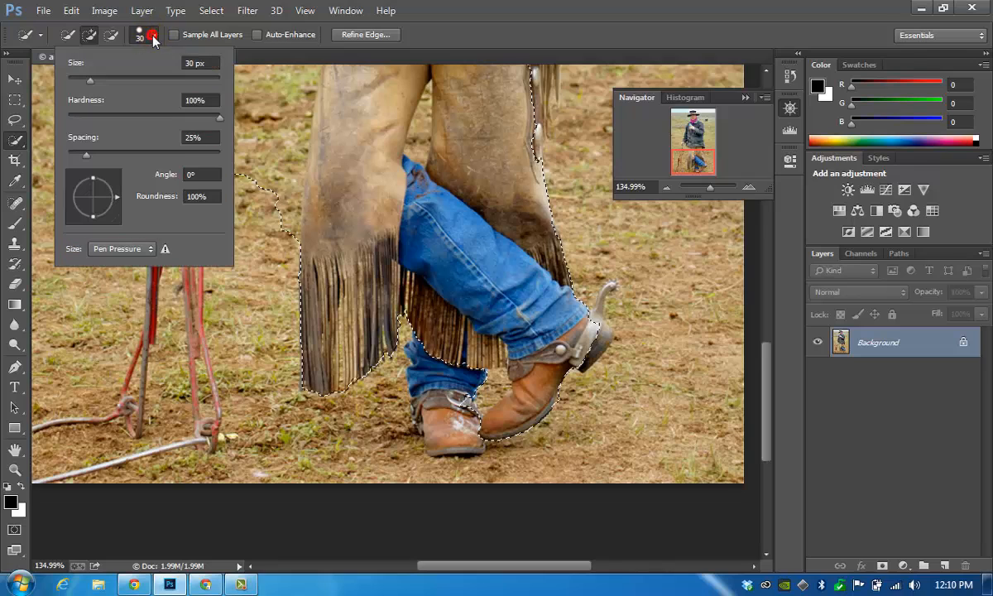
drag(91, 85, 80, 82)
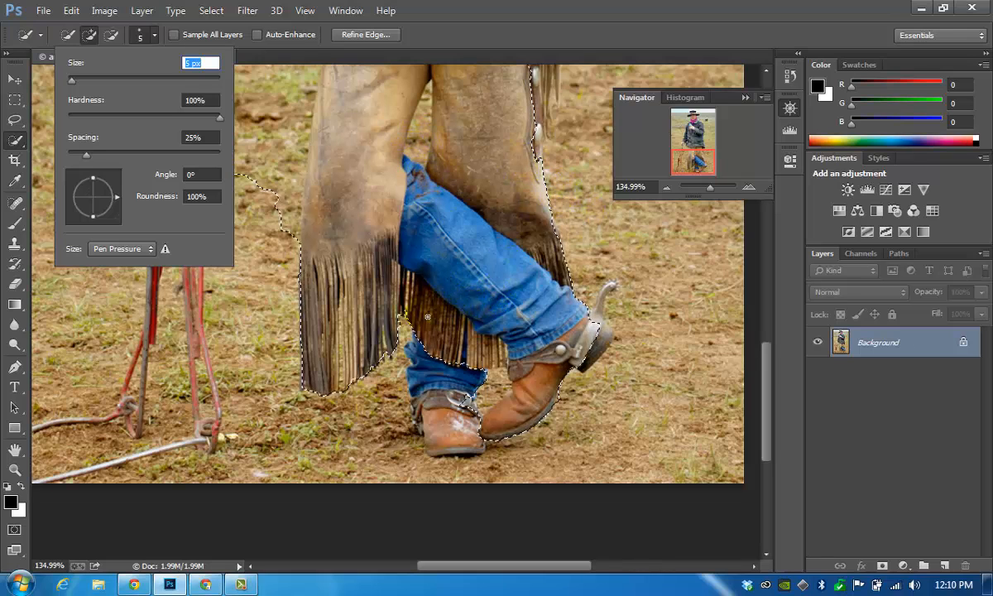
click(428, 372)
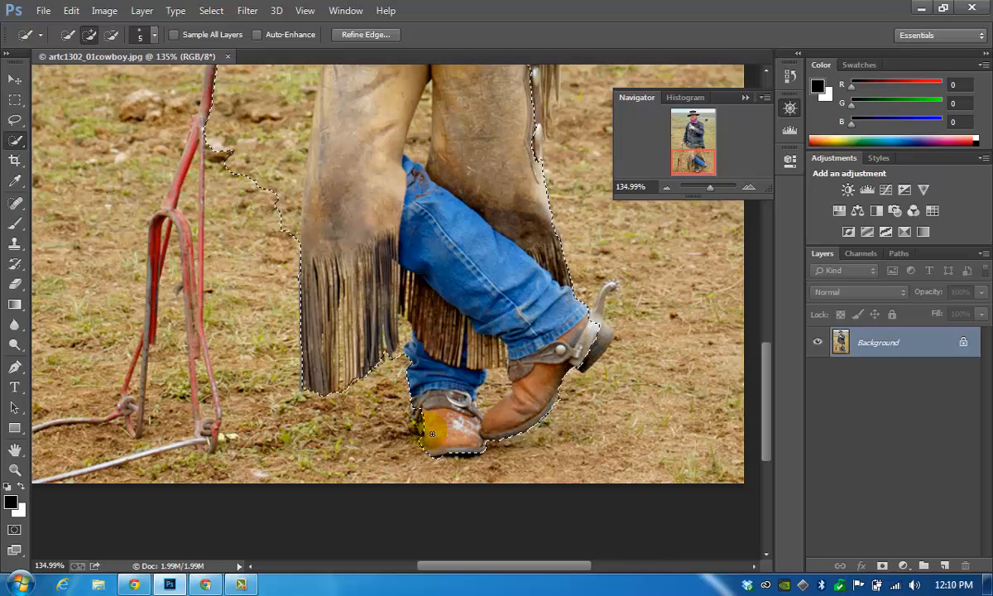
drag(432, 434, 420, 427)
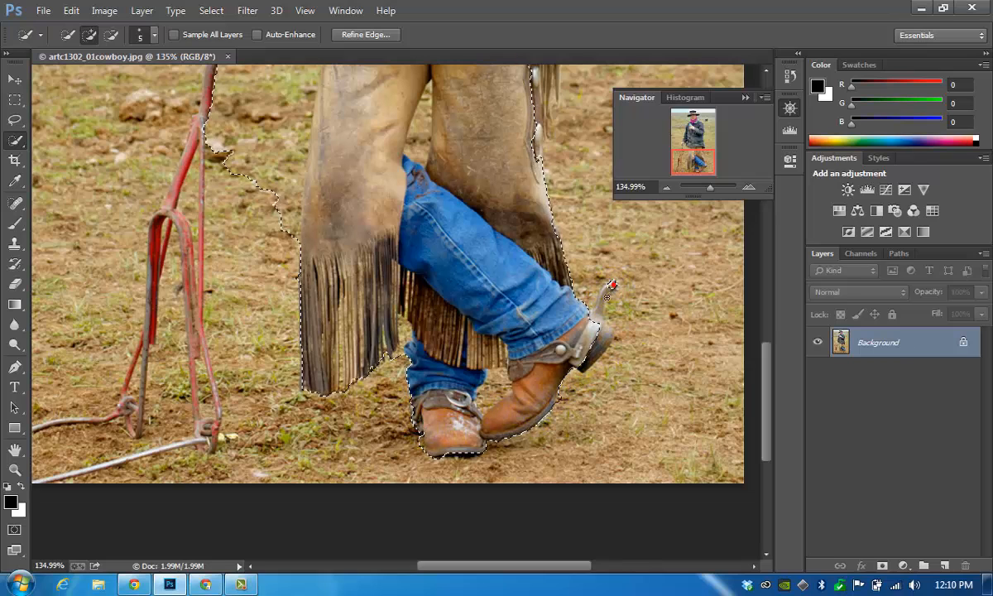
click(573, 314)
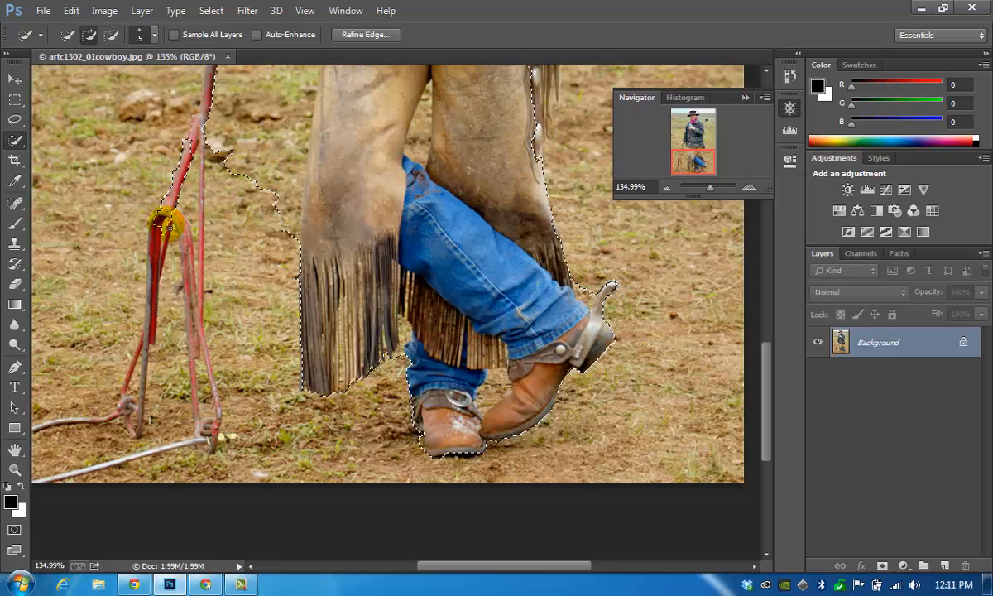
mouse_move(168, 223)
mouse_down()
mouse_move(194, 241)
mouse_move(199, 263)
mouse_move(213, 433)
mouse_move(195, 443)
mouse_move(187, 428)
mouse_move(134, 420)
mouse_move(145, 421)
mouse_move(149, 317)
mouse_move(143, 368)
mouse_up()
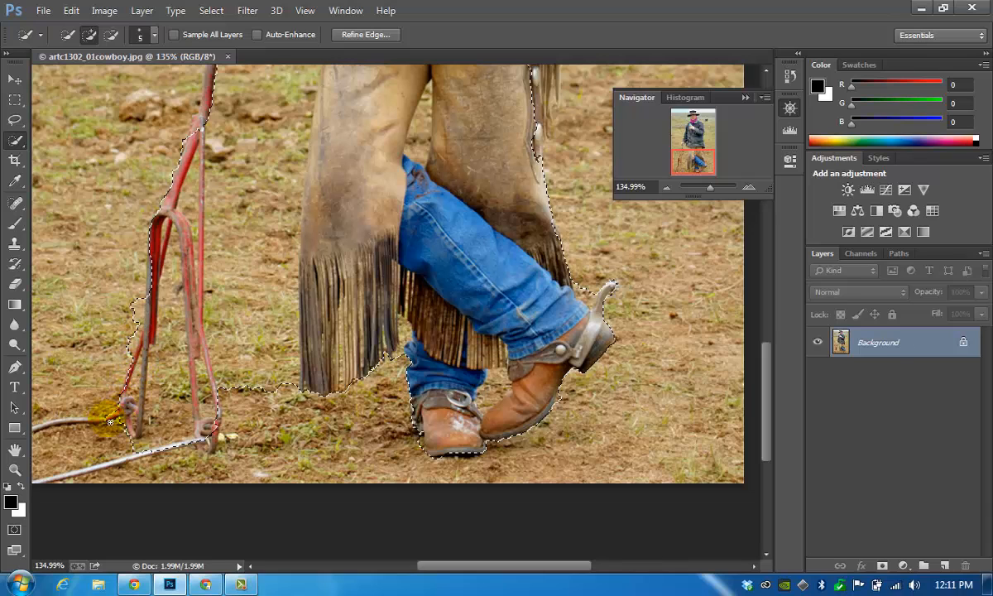
drag(110, 422, 105, 419)
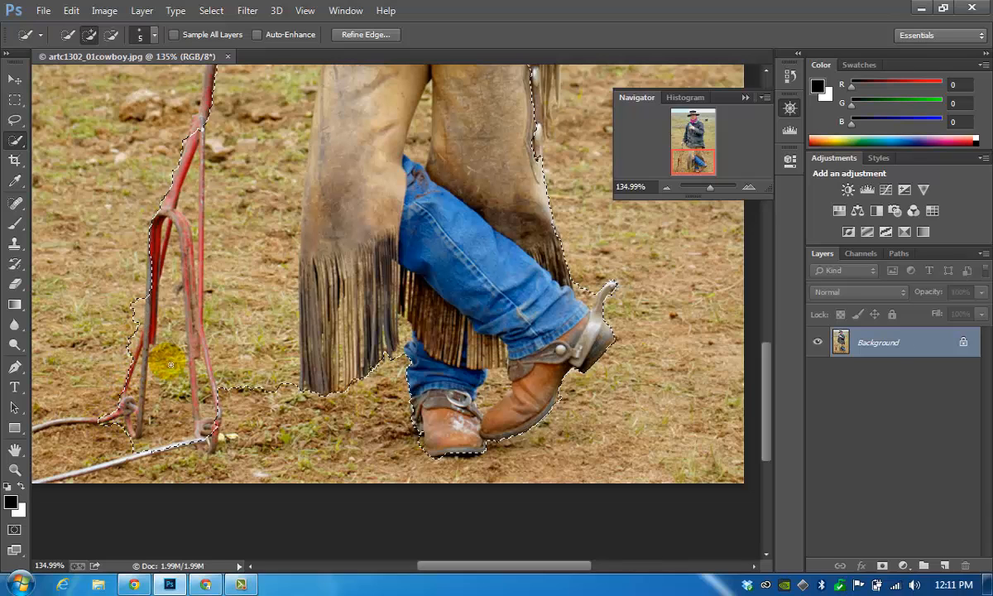
Step: Subtract the ground inside the red metal tool, between the chaps and between the boots from the selection
click(113, 38)
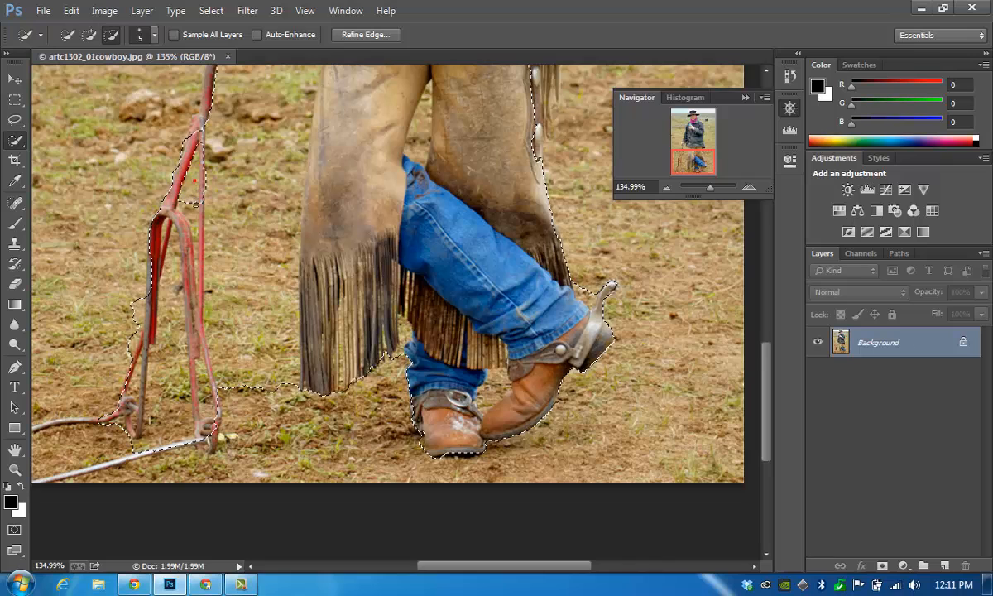
drag(192, 217, 196, 275)
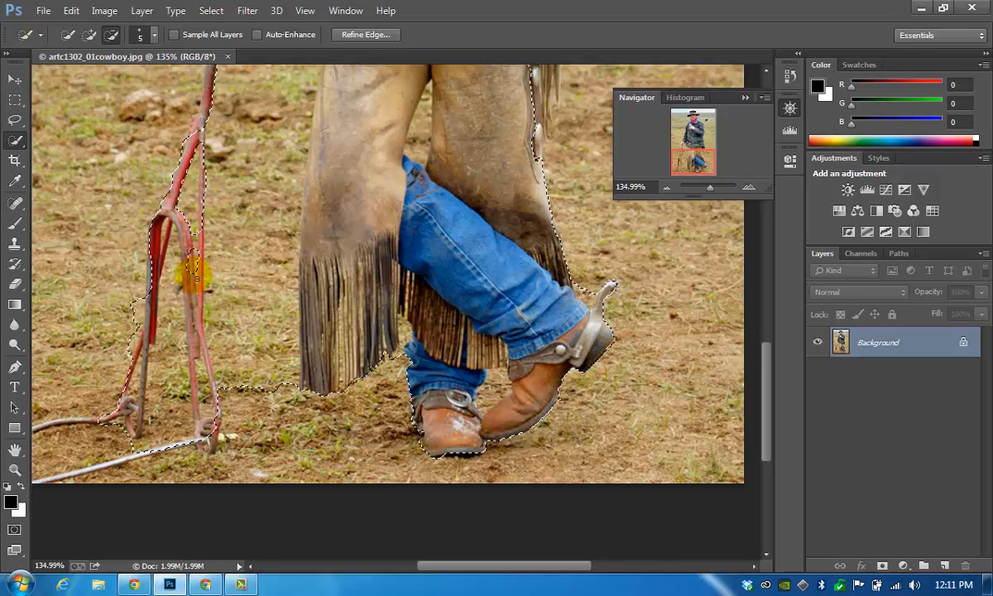
click(424, 120)
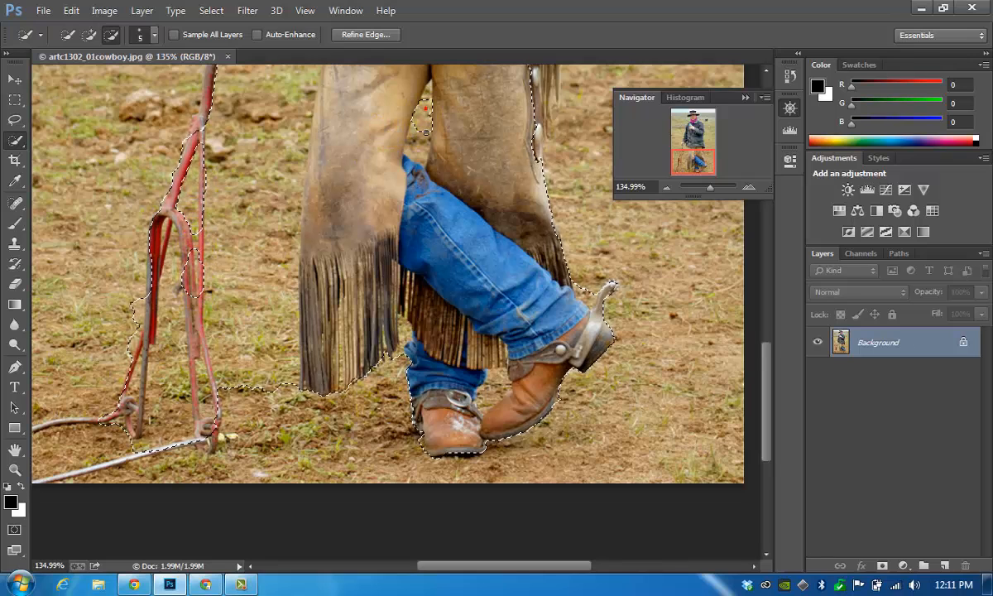
mouse_move(429, 96)
mouse_down()
mouse_move(398, 126)
mouse_move(405, 156)
mouse_move(420, 139)
mouse_up()
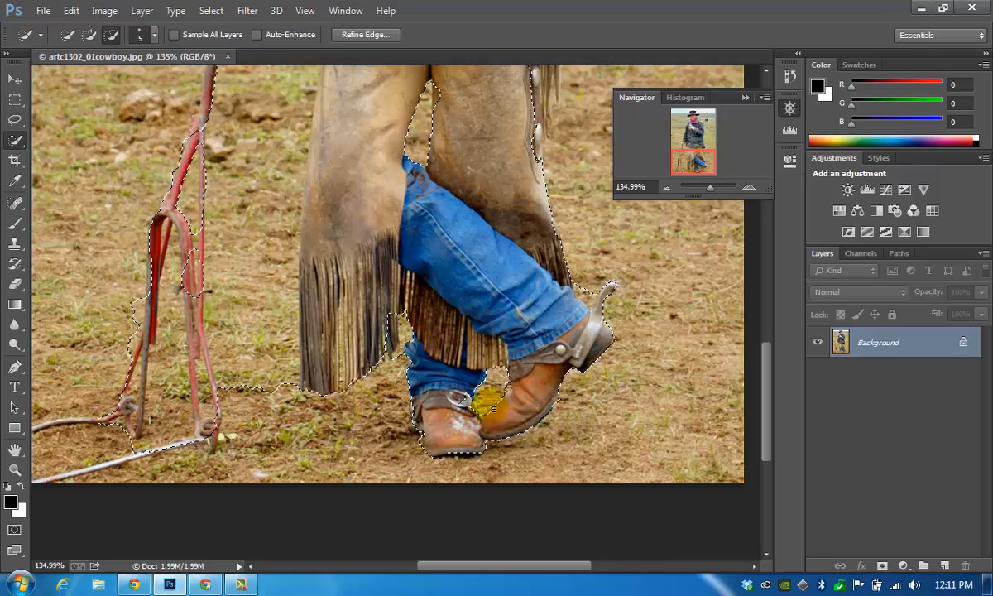
Step: Subtract the background beside the hat's crown and beneath its brim from the selection
scroll(511, 295, up, 2)
scroll(508, 296, up, 15)
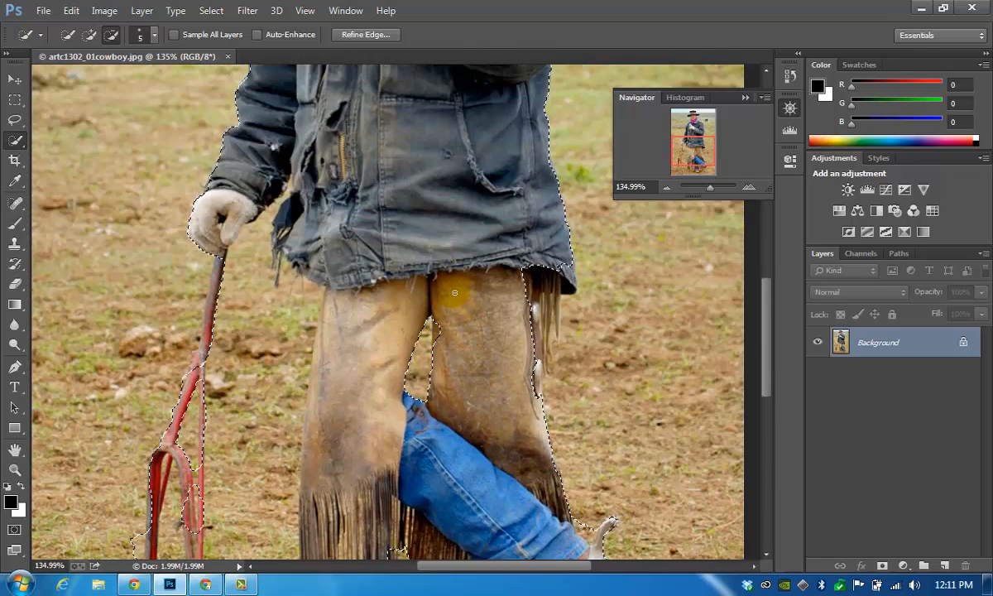
scroll(426, 294, up, 8)
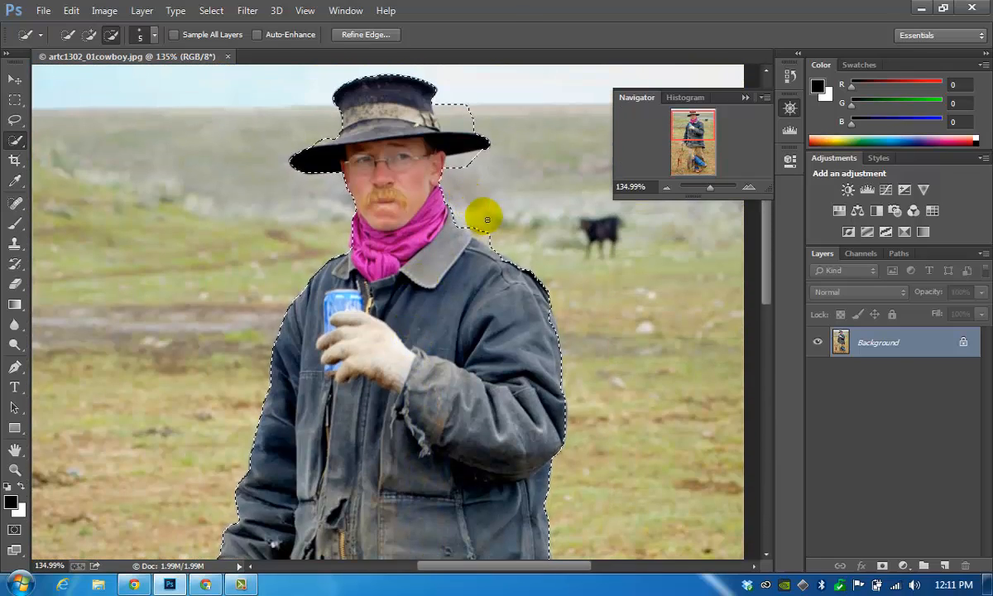
drag(451, 122, 439, 115)
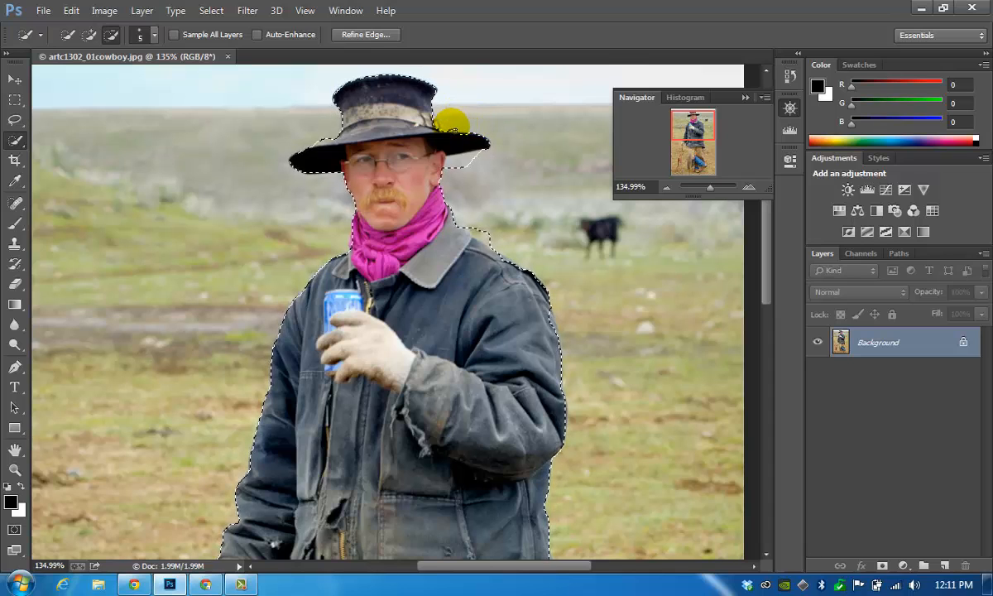
drag(452, 126, 468, 163)
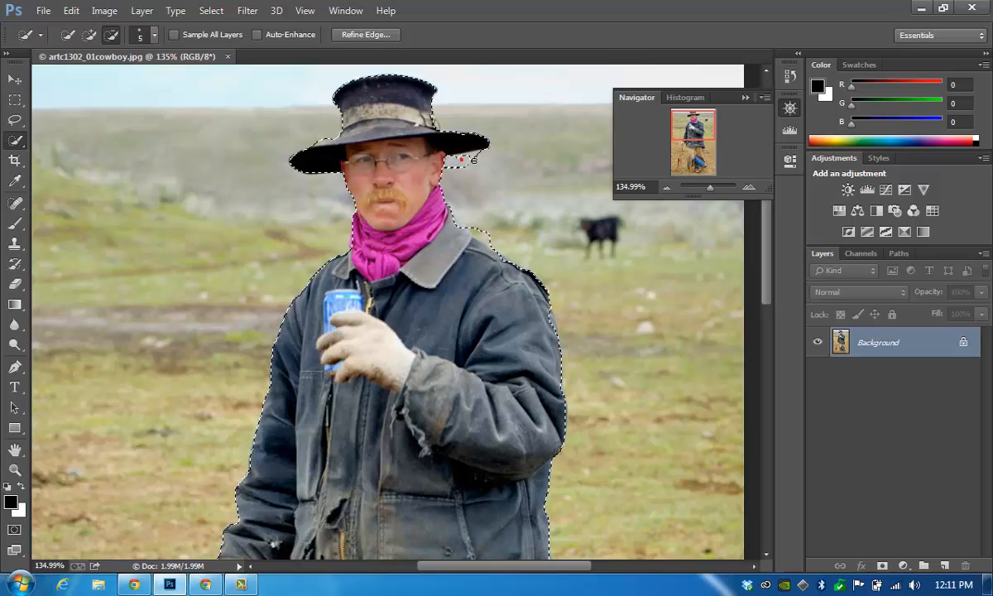
click(467, 164)
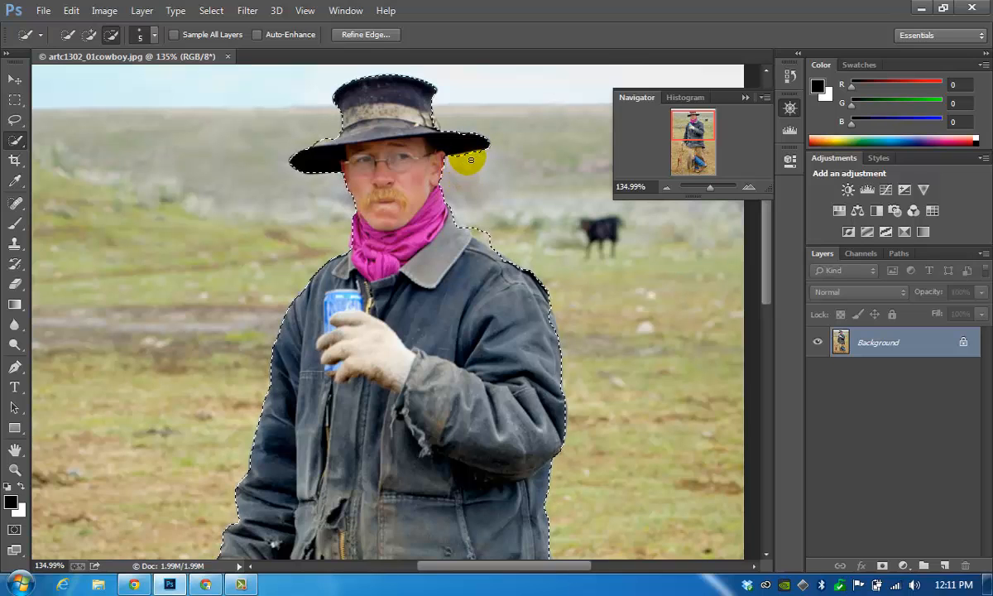
Step: Subtract the background beside the jacket collar and the ground between the red tool and the chaps from the selection
scroll(508, 292, down, 3)
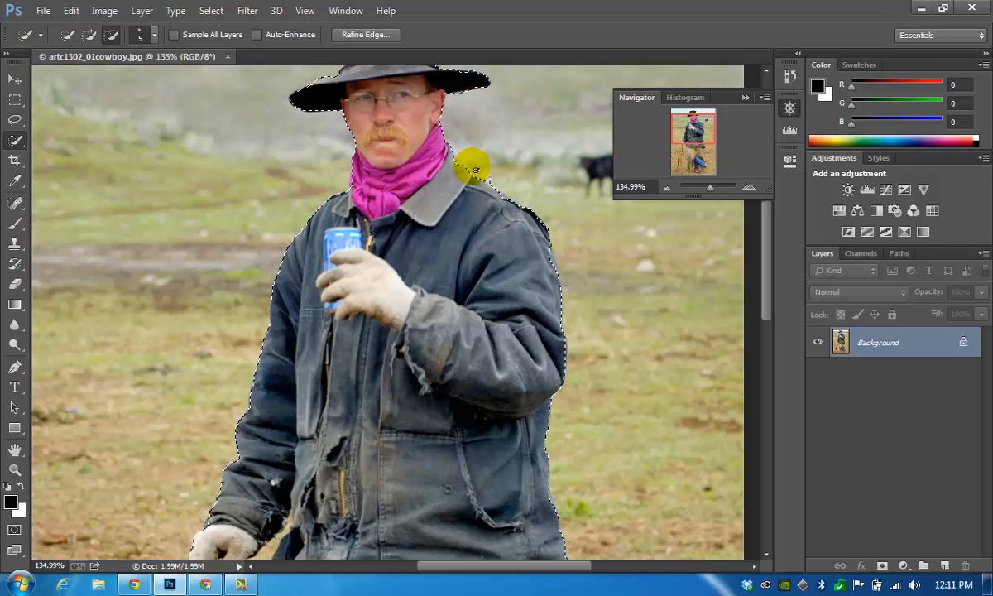
scroll(576, 281, down, 2)
scroll(576, 280, down, 6)
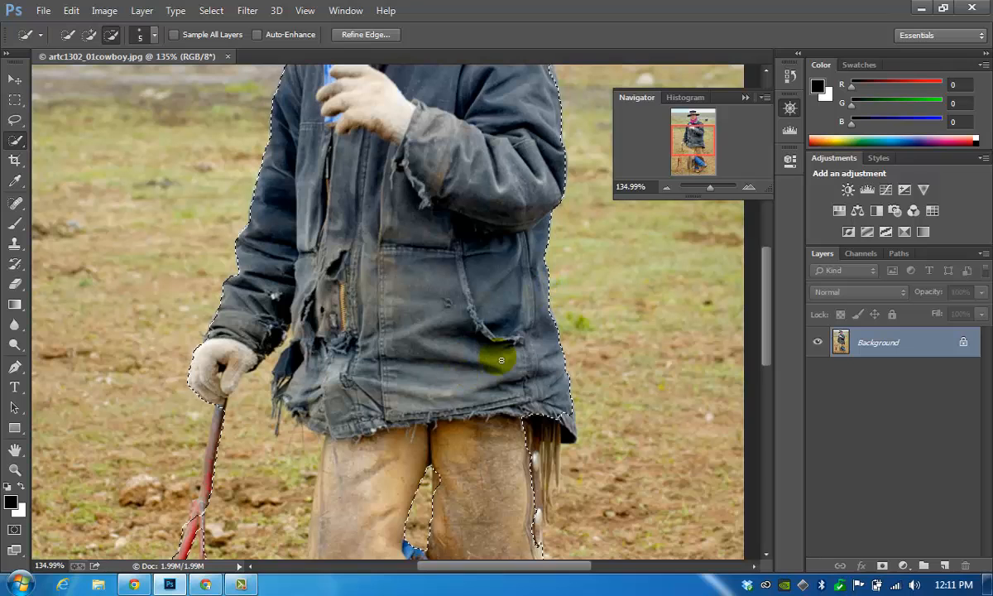
scroll(343, 412, down, 6)
drag(263, 329, 258, 255)
scroll(257, 255, down, 4)
mouse_move(263, 306)
mouse_down()
mouse_move(260, 432)
mouse_move(273, 522)
mouse_move(245, 543)
mouse_up()
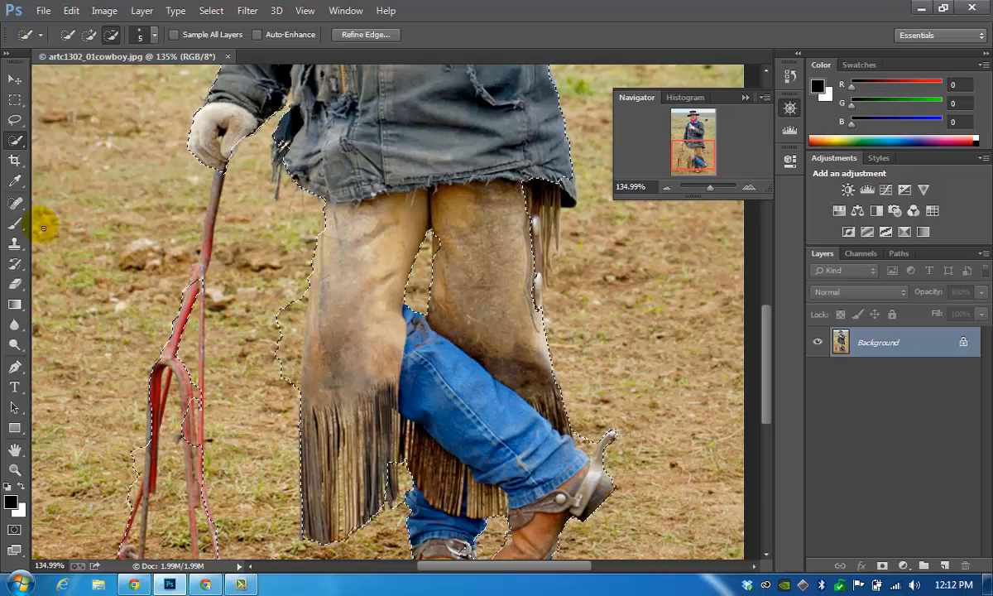
Step: Clean up the selection edge along the chaps and fringe, alternating between adding and subtracting
click(88, 36)
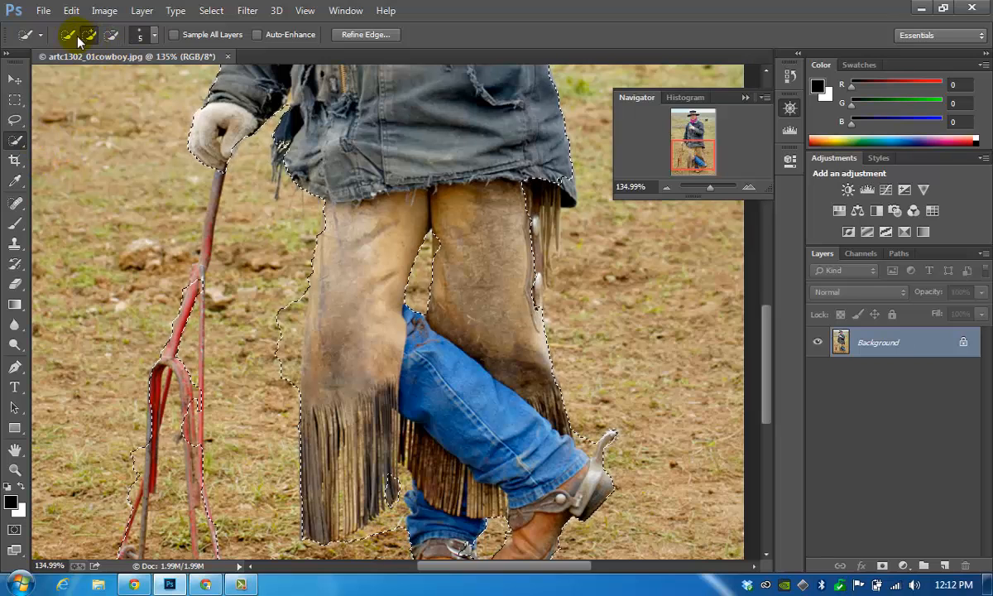
click(111, 36)
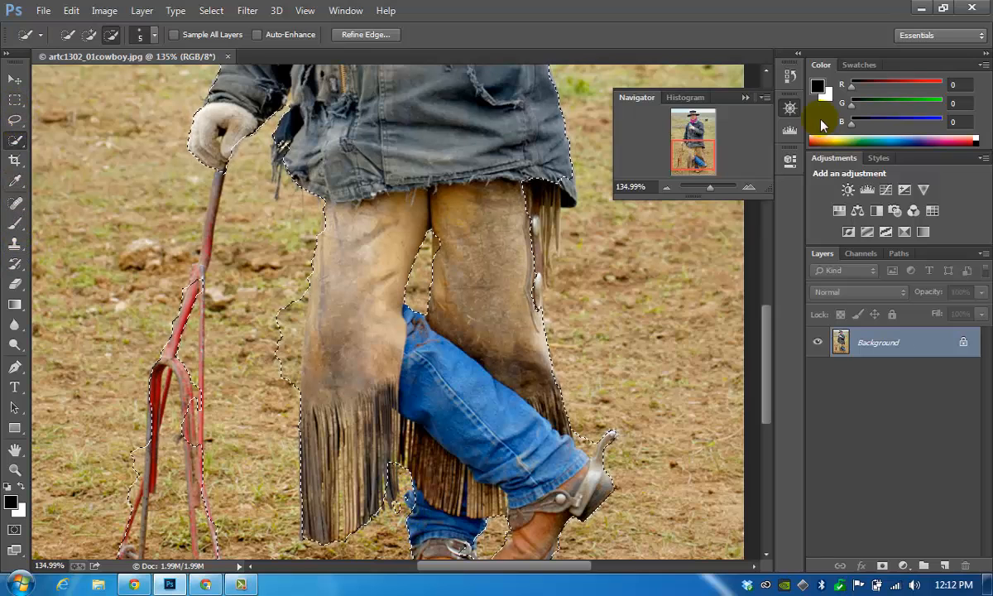
drag(714, 189, 707, 190)
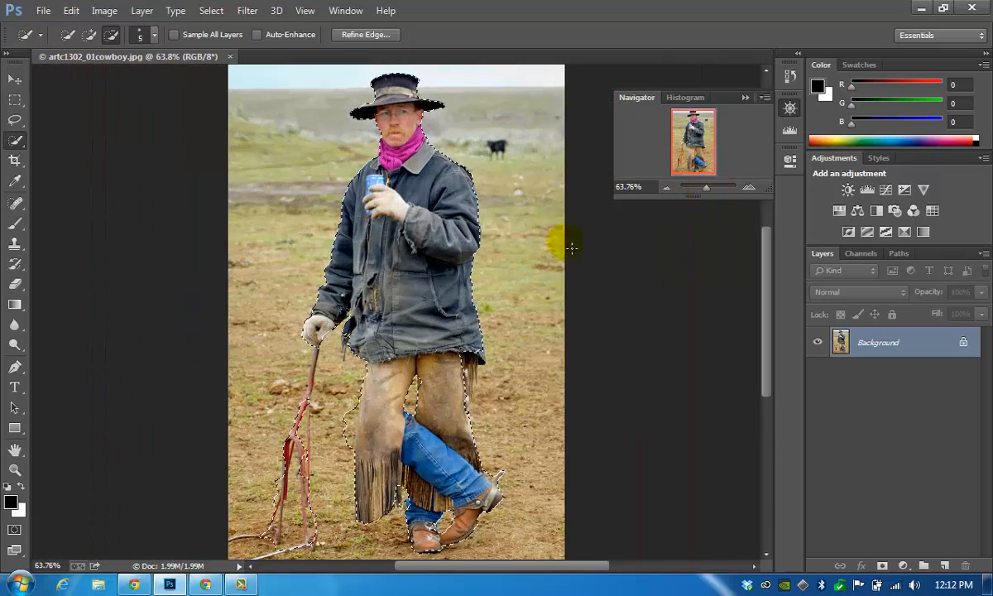
click(89, 34)
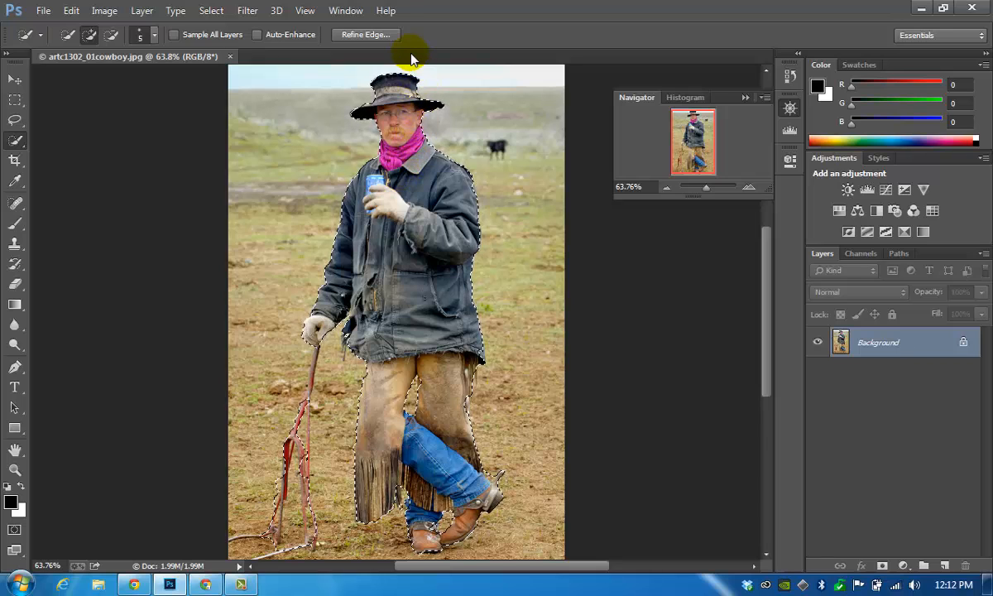
Step: Refine the selection edge with Smart Radius at 4.2 px, Smooth 14, Feather 2.6 px, Contrast 1% and Shift Edge +21%
click(365, 35)
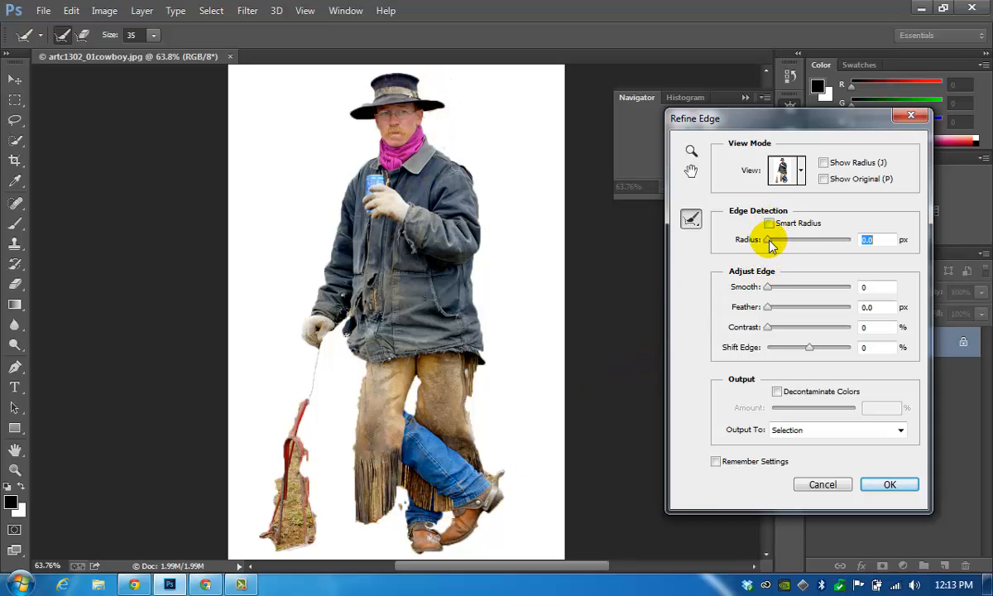
mouse_move(769, 241)
mouse_down()
mouse_move(787, 246)
mouse_move(755, 243)
mouse_up()
drag(769, 242, 787, 242)
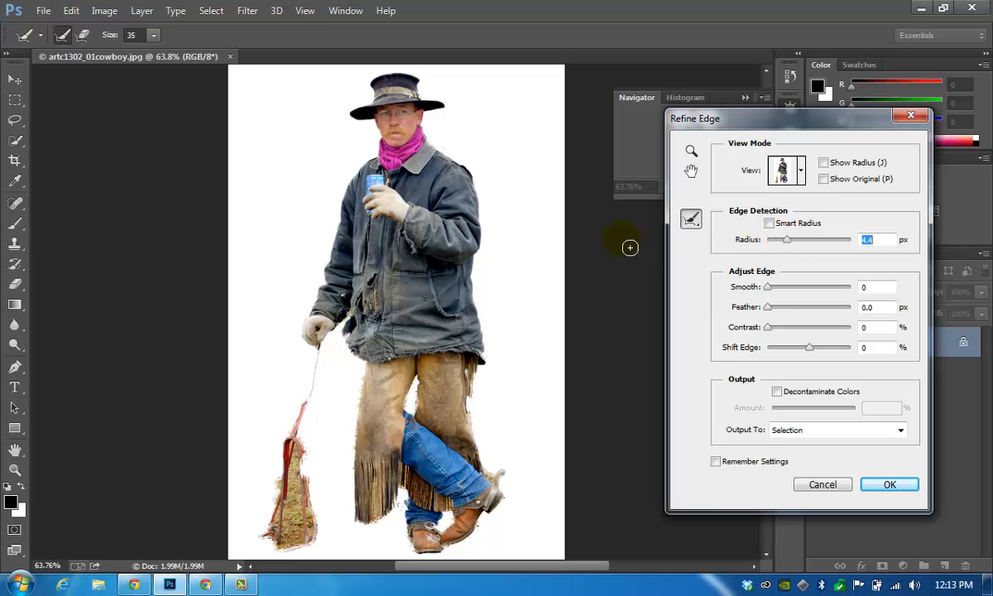
click(770, 225)
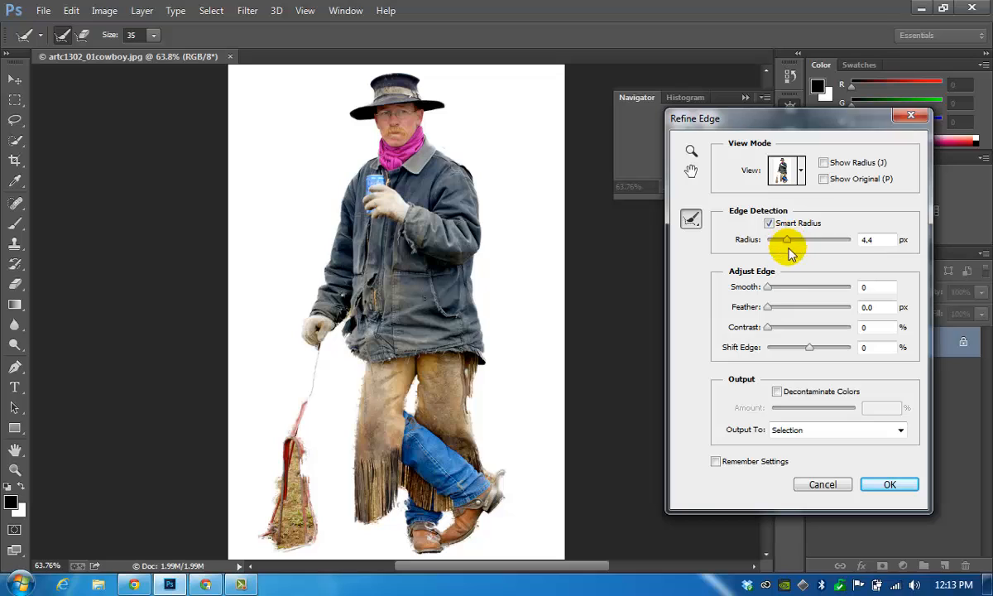
drag(768, 290, 819, 354)
mouse_move(786, 240)
mouse_down()
mouse_move(716, 246)
mouse_move(787, 246)
mouse_up()
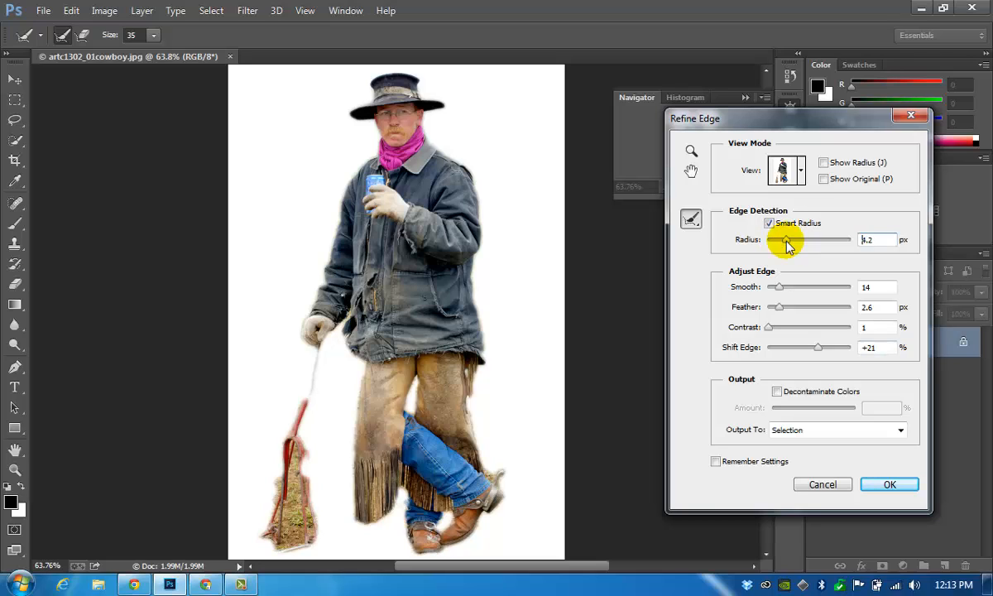
click(883, 486)
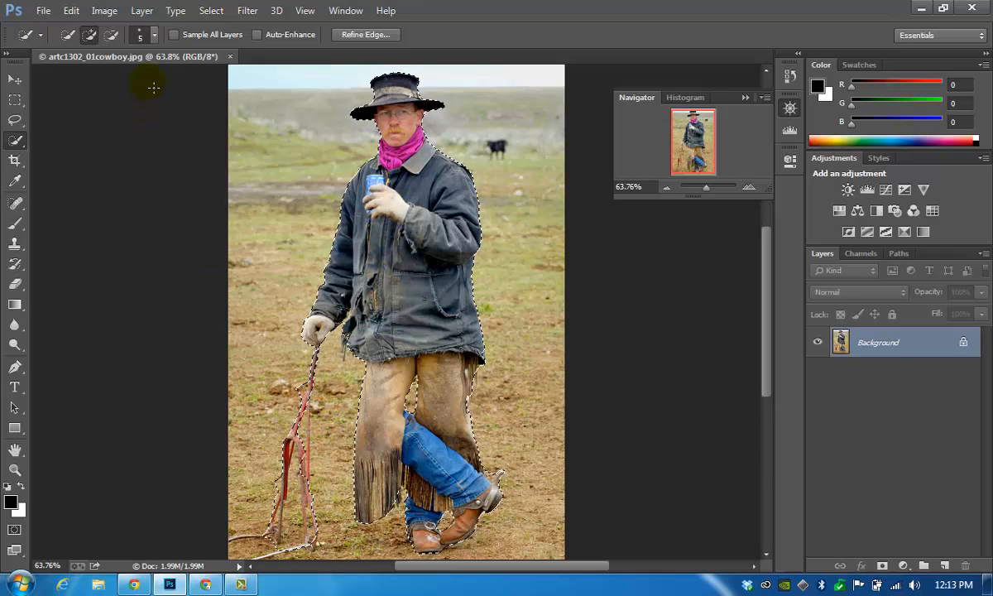
Step: Copy the selected cowboy from his photo
key(alt)
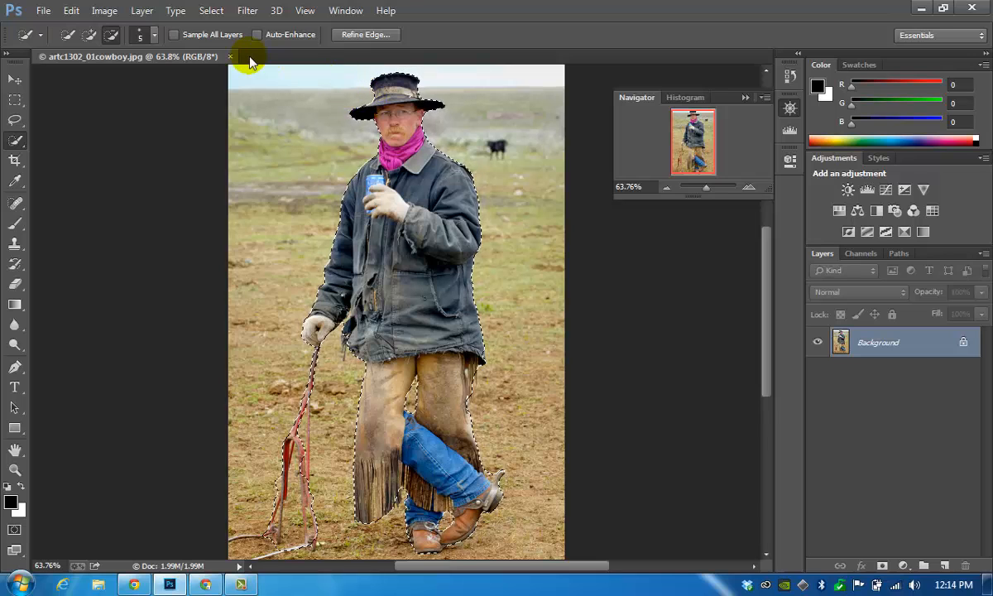
click(72, 11)
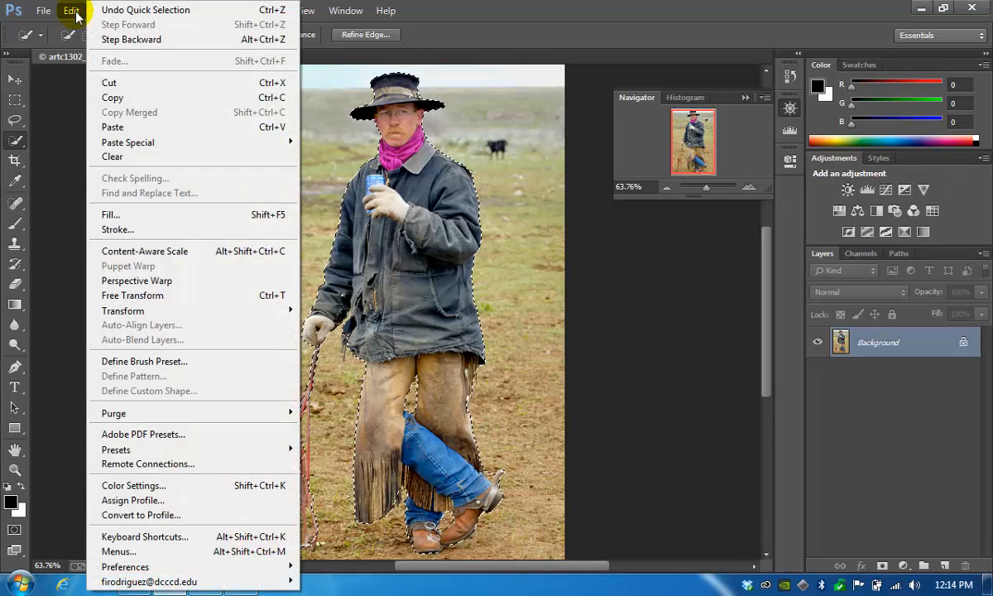
click(116, 97)
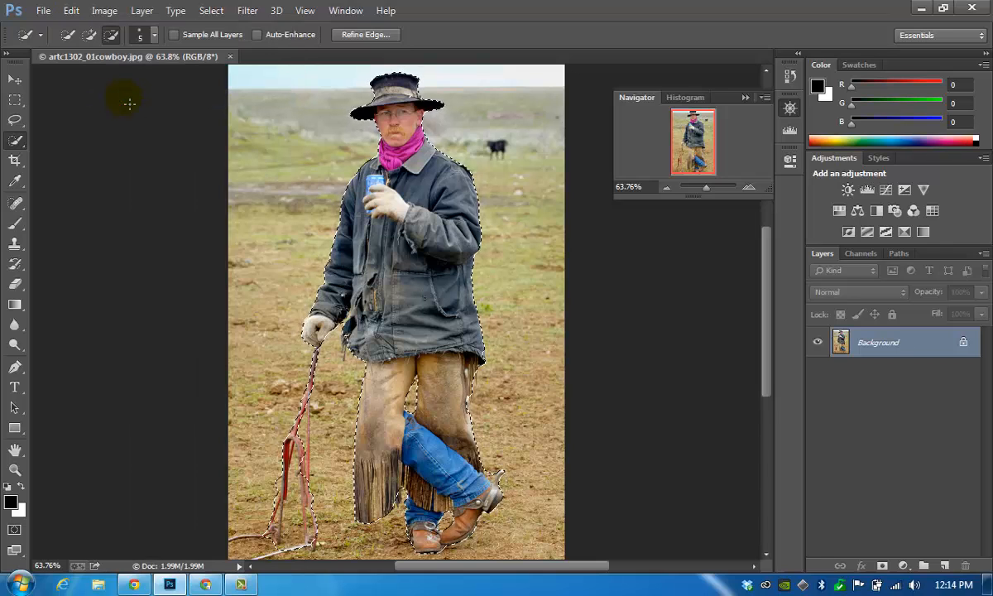
Step: Open the artc1302_01snow image and paste the copied cowboy into it
click(41, 11)
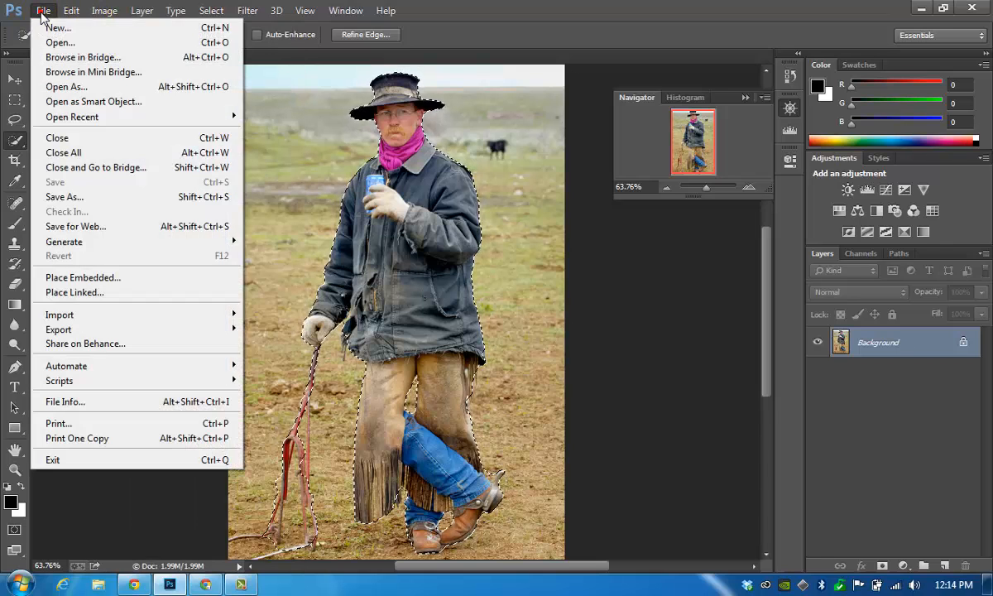
click(58, 43)
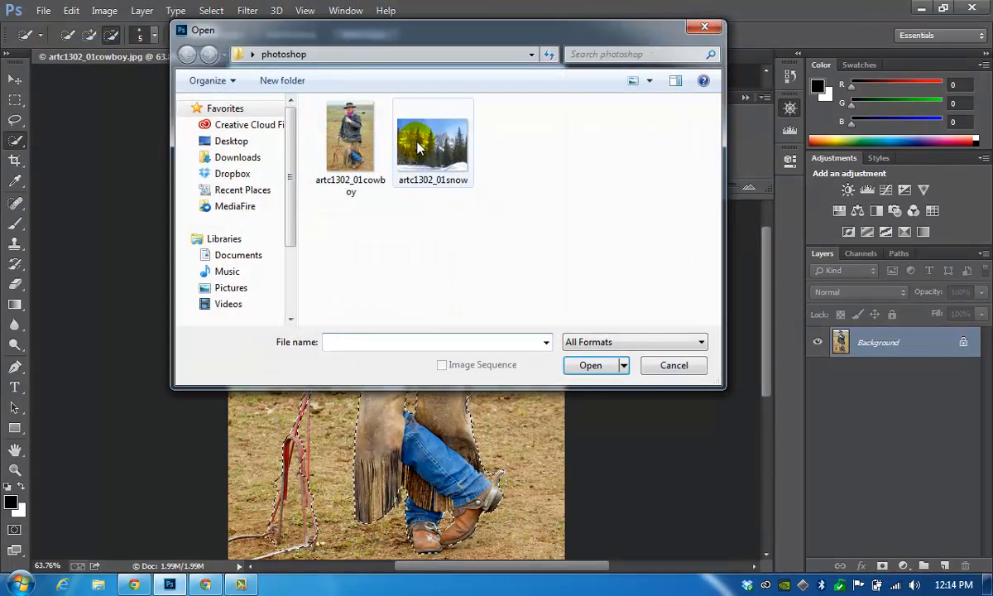
click(426, 141)
click(592, 365)
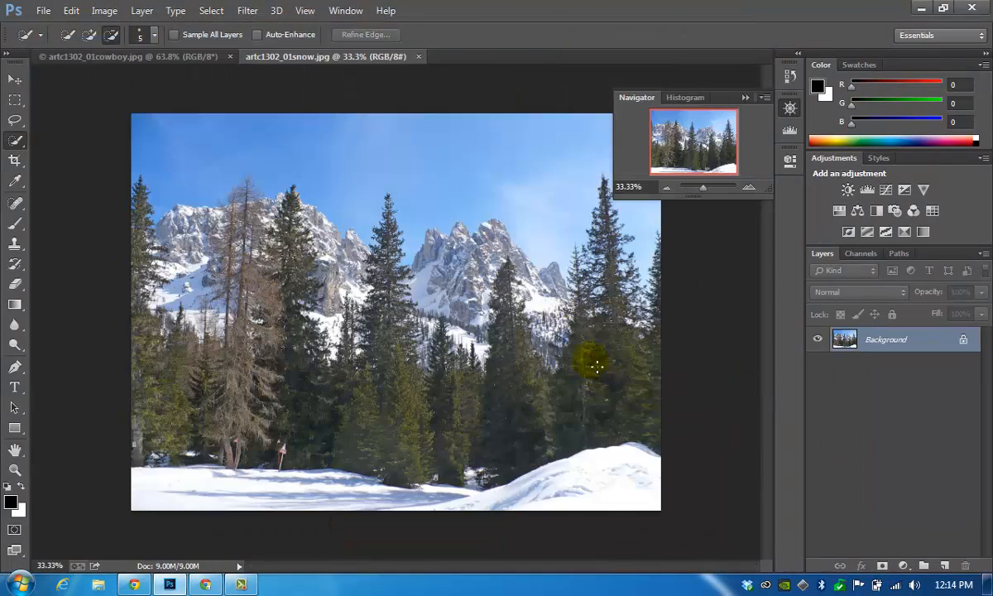
click(72, 11)
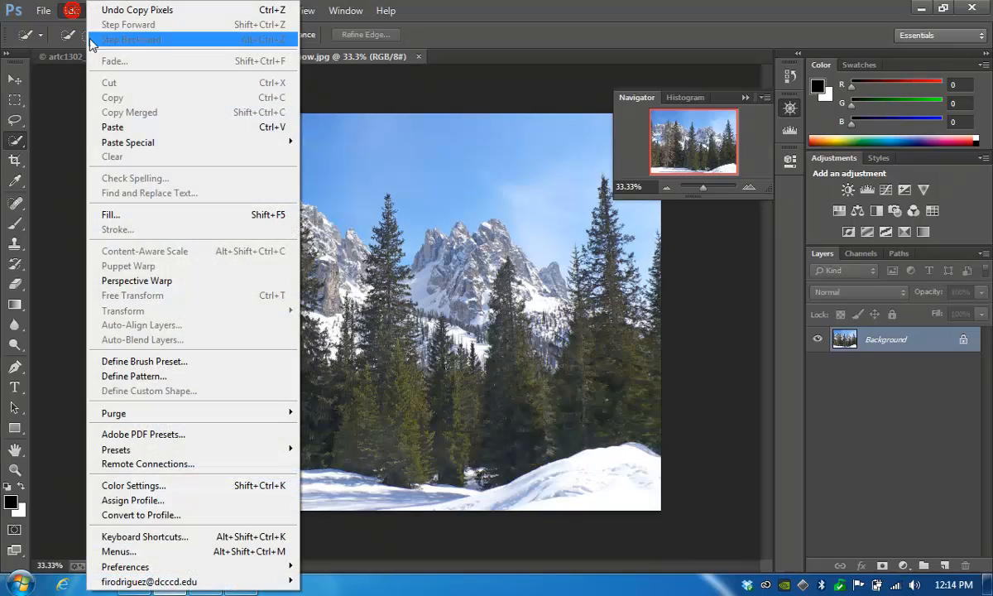
click(133, 126)
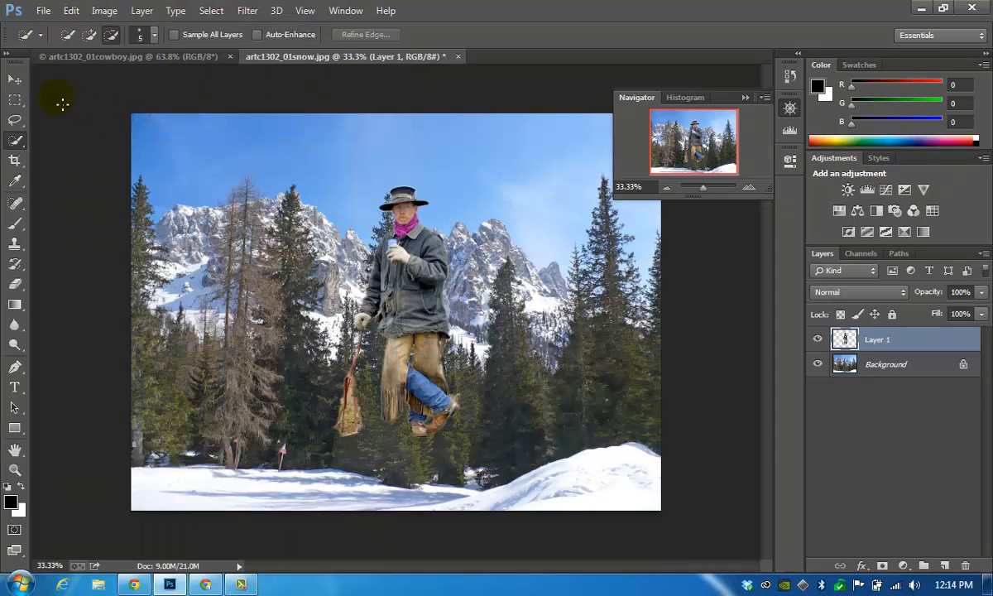
Step: Move the pasted cowboy down onto the snow and across to the left foreground of the photo
click(16, 83)
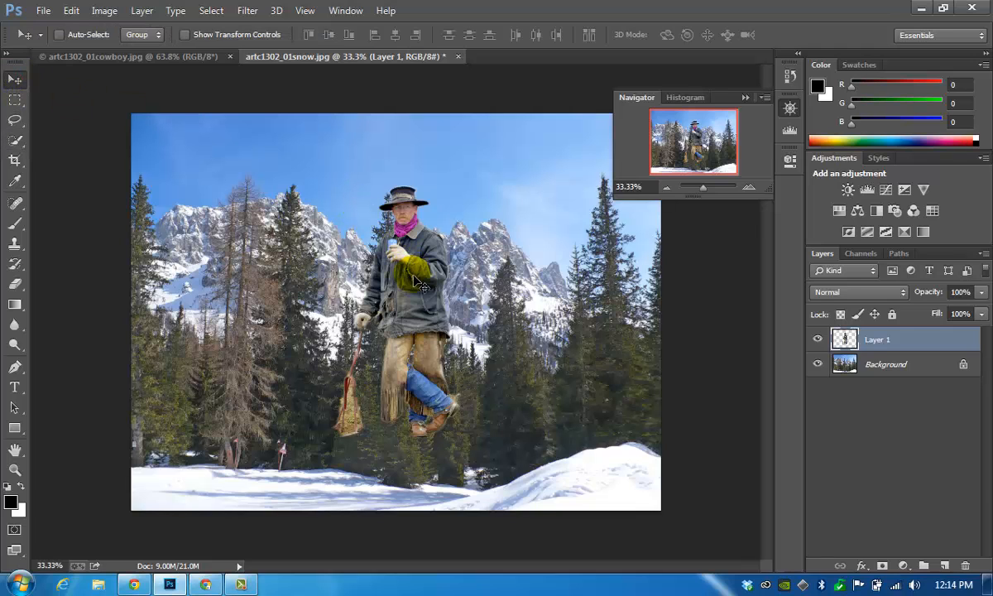
drag(428, 292, 554, 356)
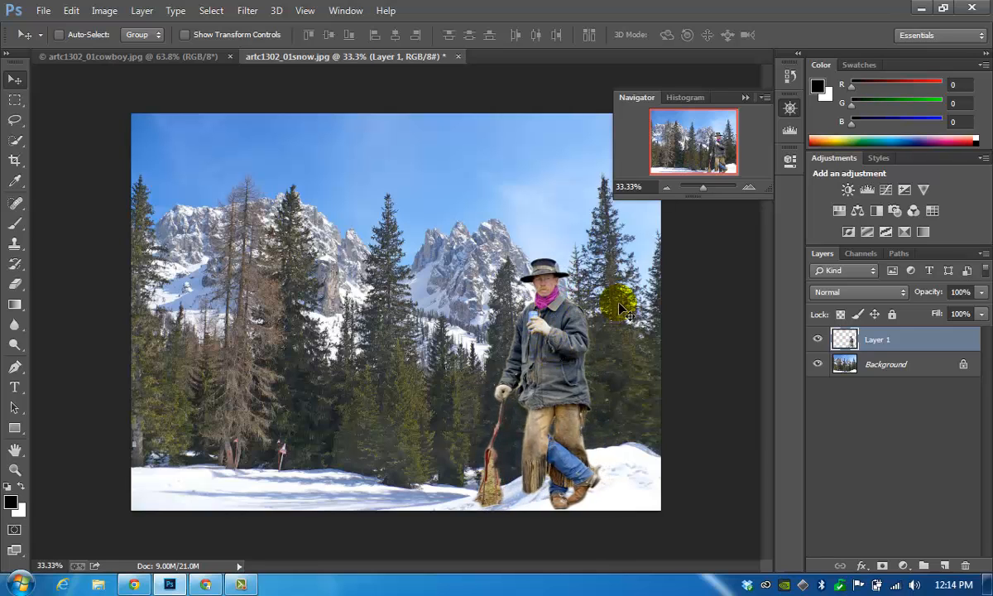
drag(556, 335, 235, 338)
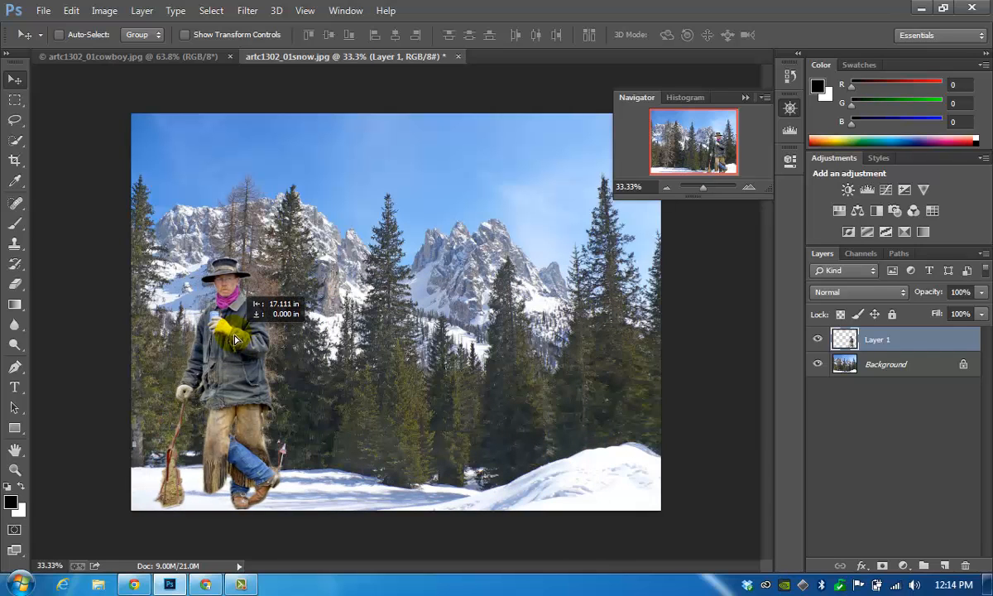